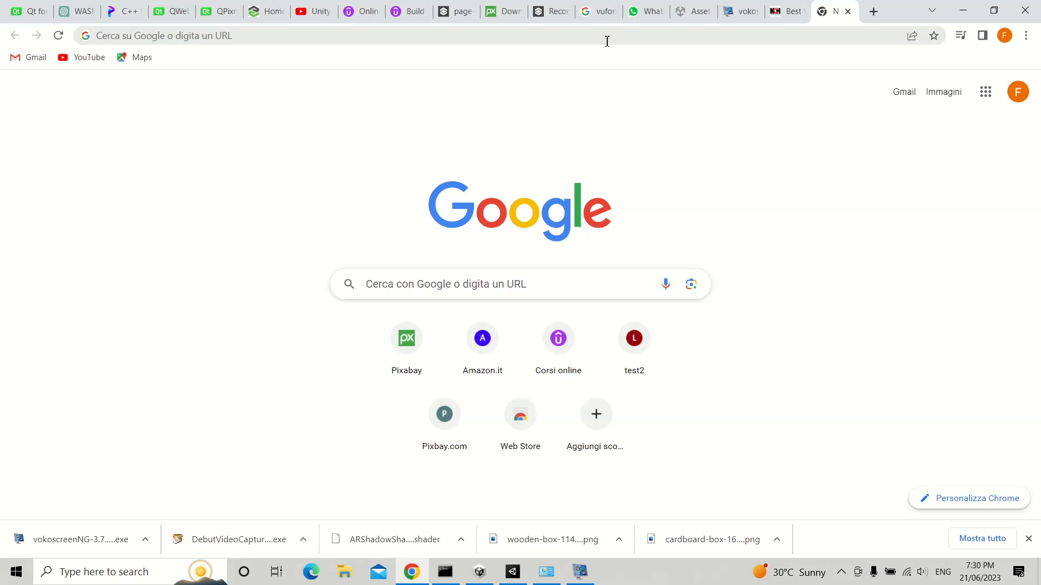
# Step: Search Google for "qt webassemly"
pyautogui.click(451, 276)
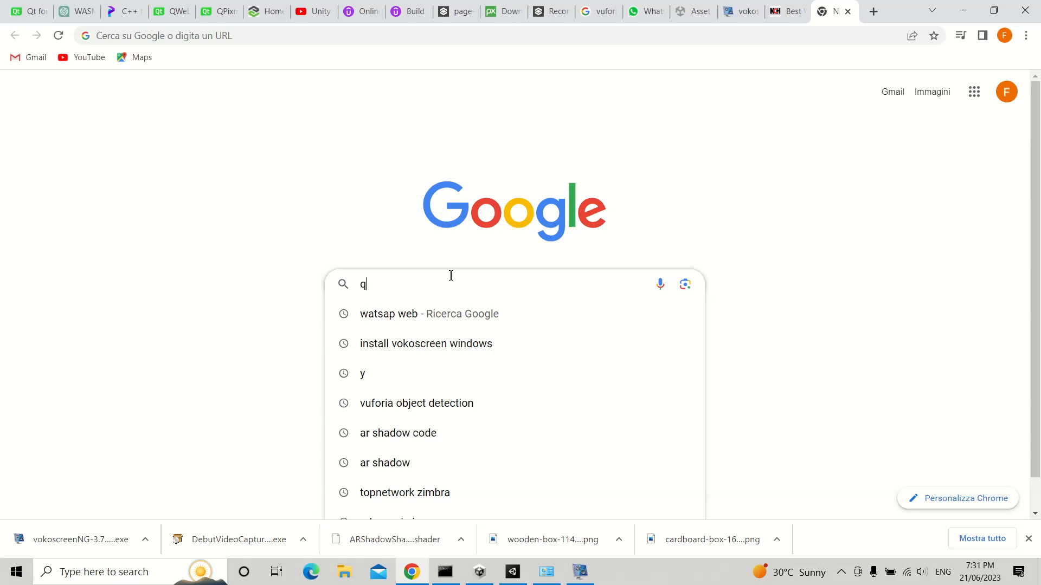
pyautogui.write('t web')
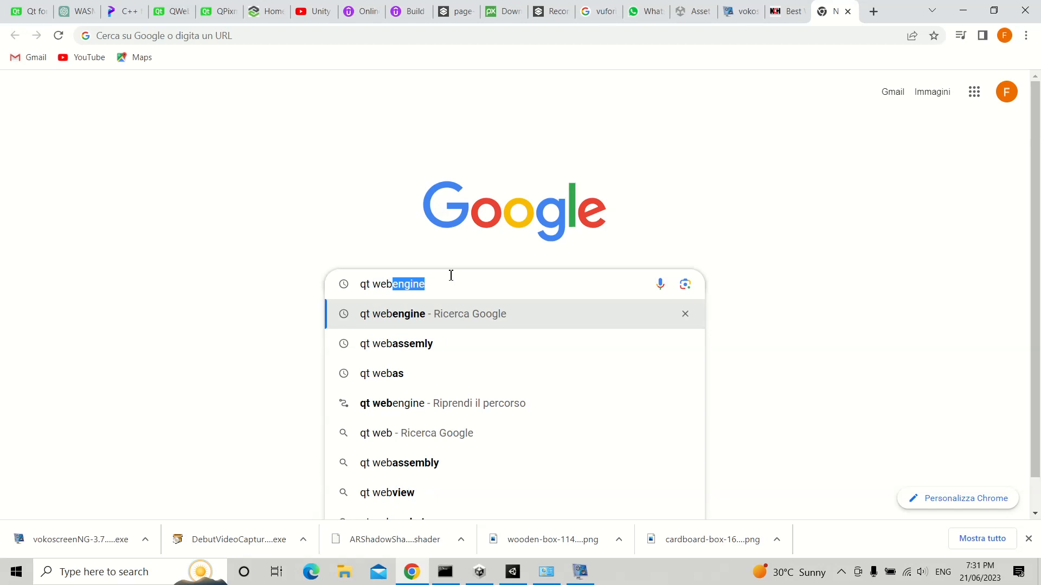
pyautogui.press('Down')
pyautogui.press('Return')
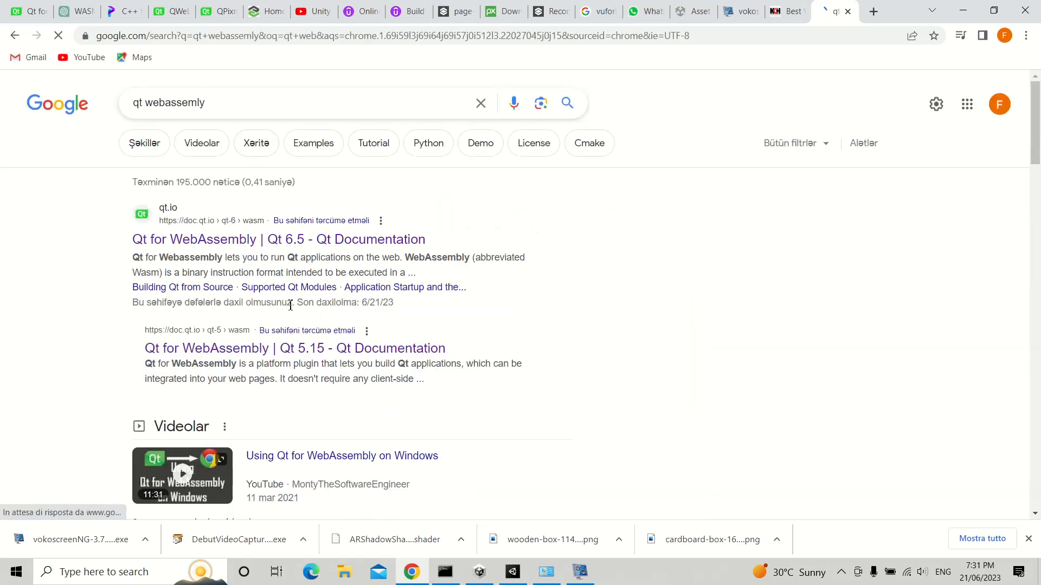
# Step: Open the "Qt for WebAssembly | Qt 6.5" result in a separate tab and change the documentation version to Qt 6.4
pyautogui.rightClick(261, 240)
pyautogui.click(287, 249)
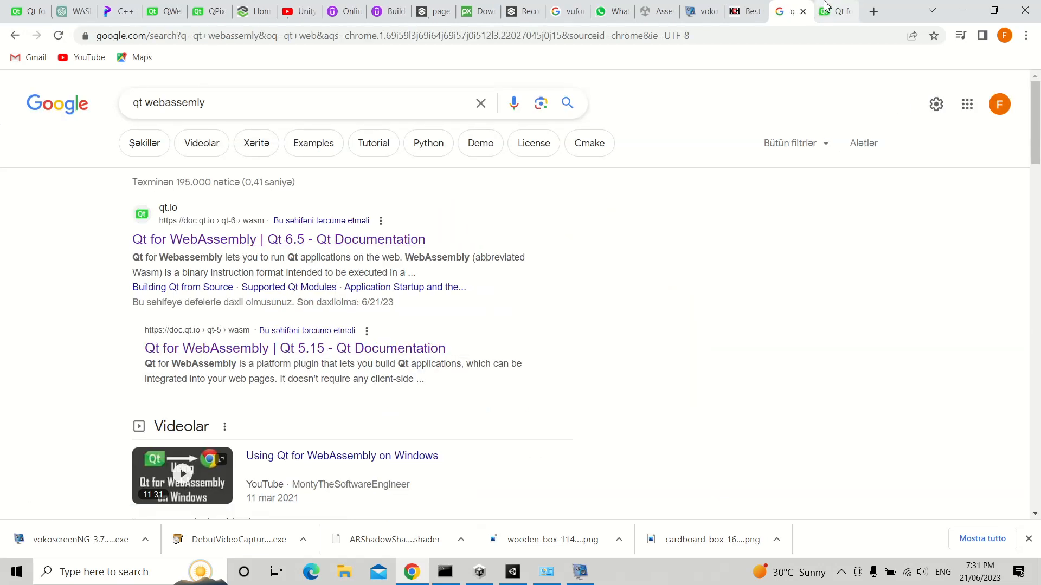
pyautogui.click(825, 7)
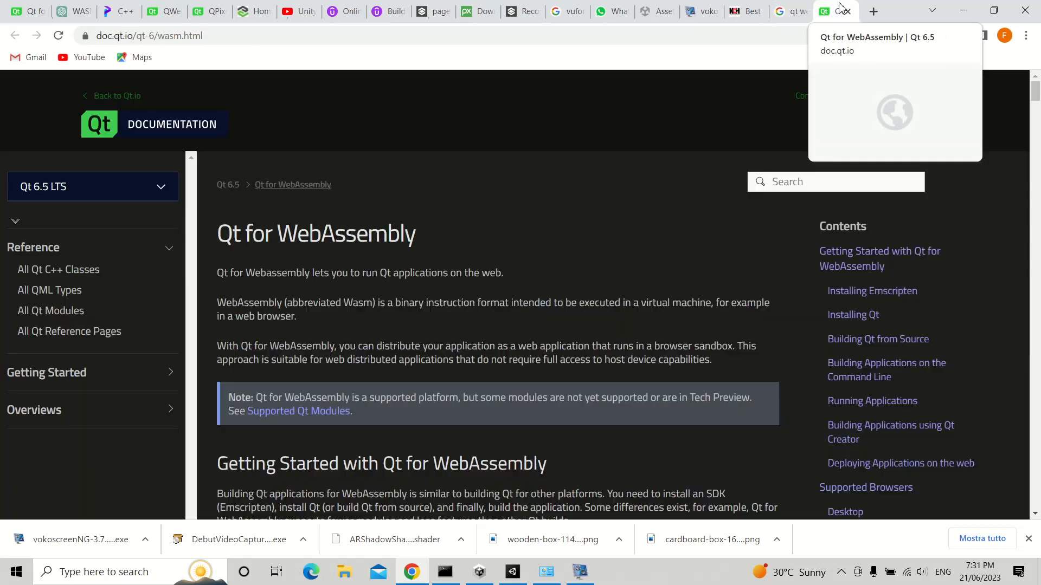
pyautogui.click(112, 191)
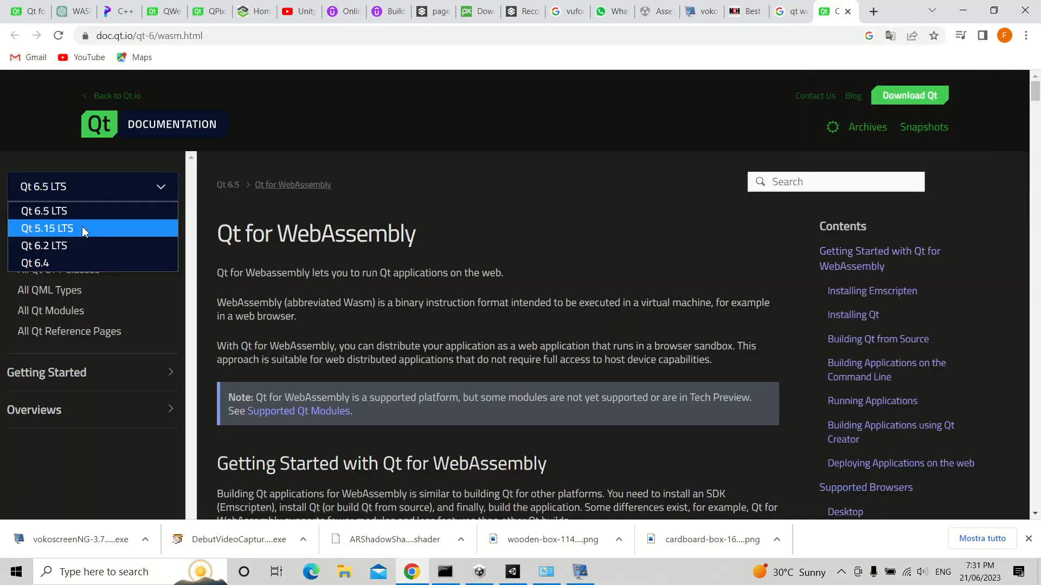
pyautogui.click(59, 264)
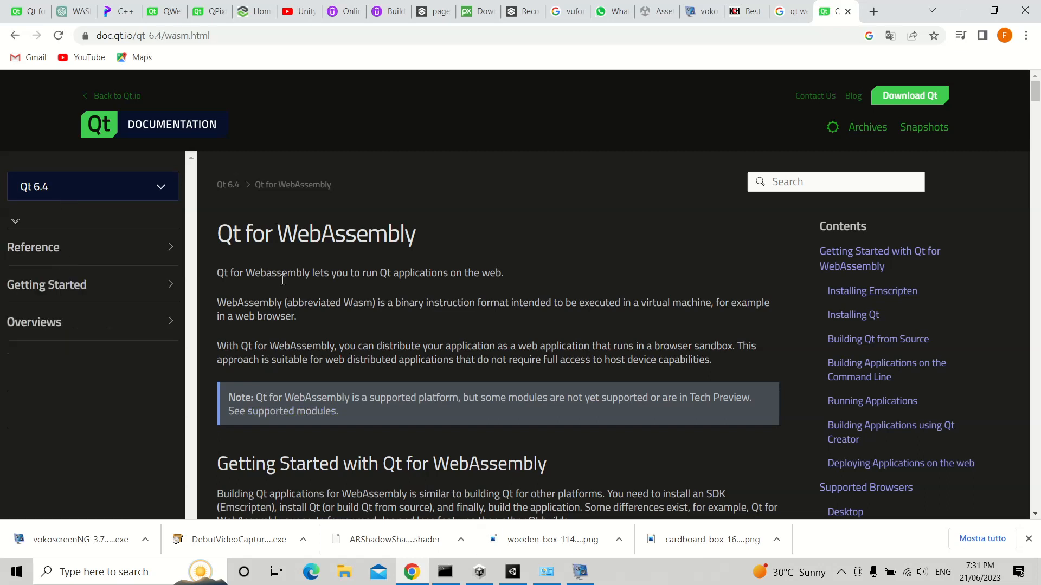
# Step: Read through the introduction and getting-started section of the Qt for WebAssembly documentation page
pyautogui.scroll(-2, 246, 204)
pyautogui.scroll(1, 247, 203)
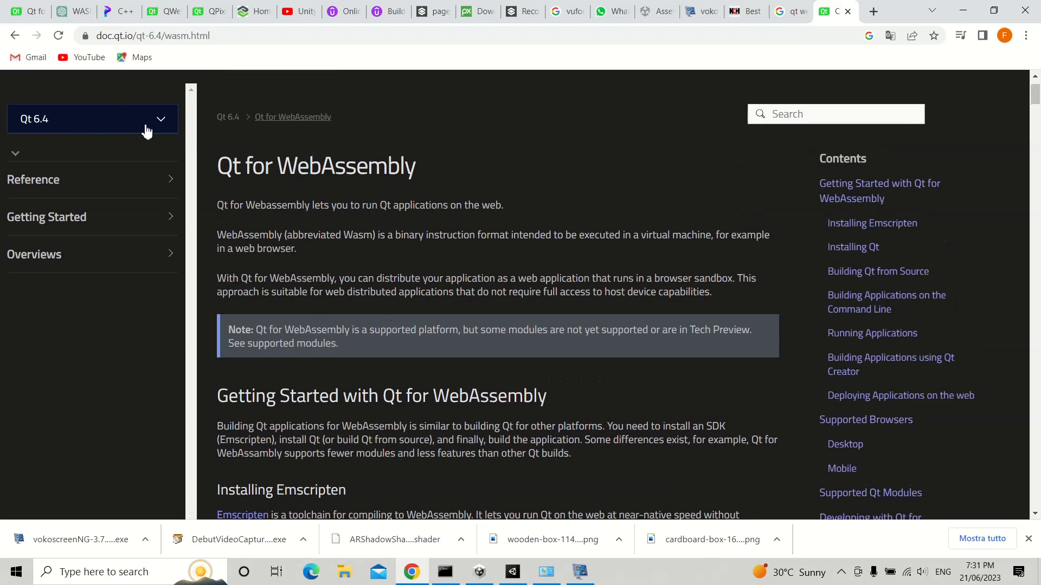
pyautogui.scroll(1, 111, 164)
pyautogui.scroll(-2, 288, 209)
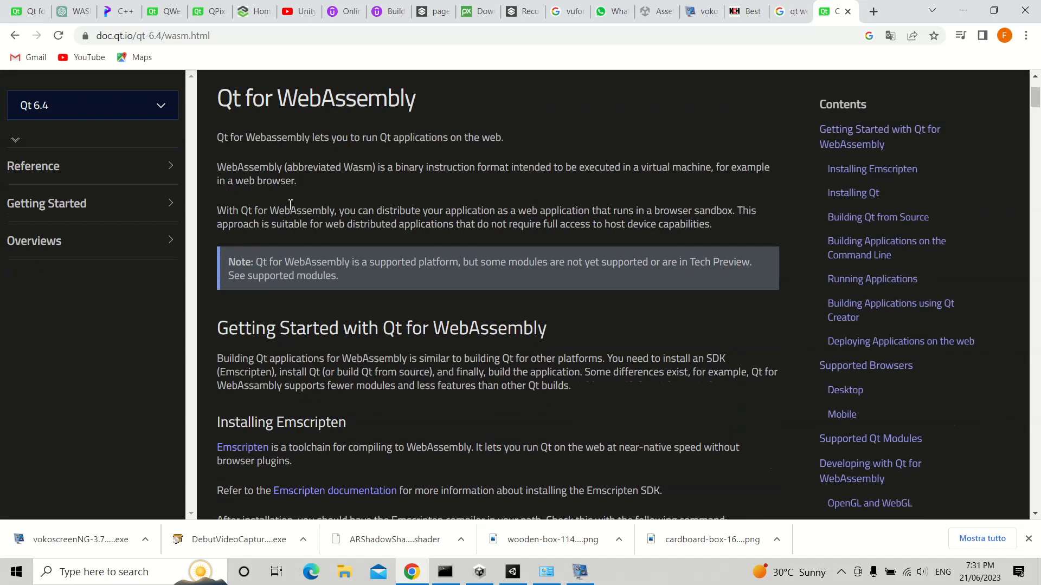
pyautogui.scroll(-2, 277, 228)
pyautogui.scroll(-2, 269, 250)
pyautogui.scroll(6, 302, 226)
pyautogui.doubleClick(287, 227)
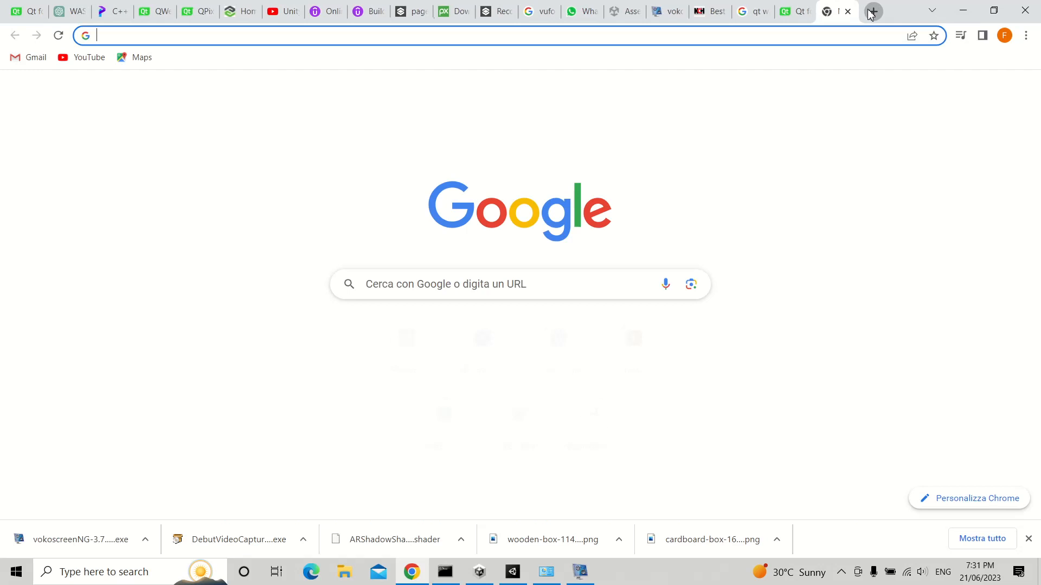
# Step: Search for "install qt open source" in a new tab and open the "Qt for Open Source Development" result
pyautogui.click(872, 12)
pyautogui.write('install qt ')
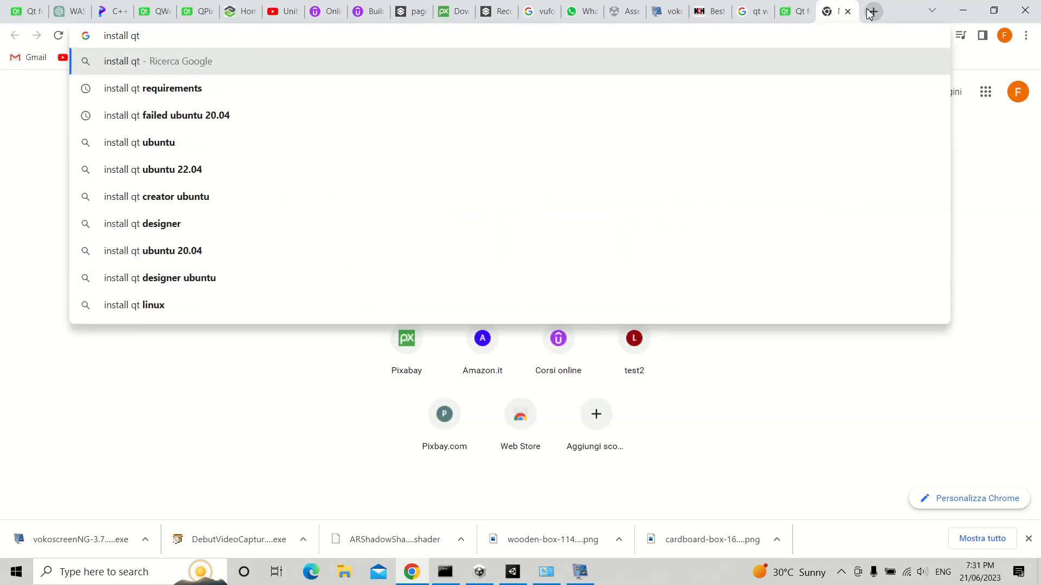
pyautogui.write('open source')
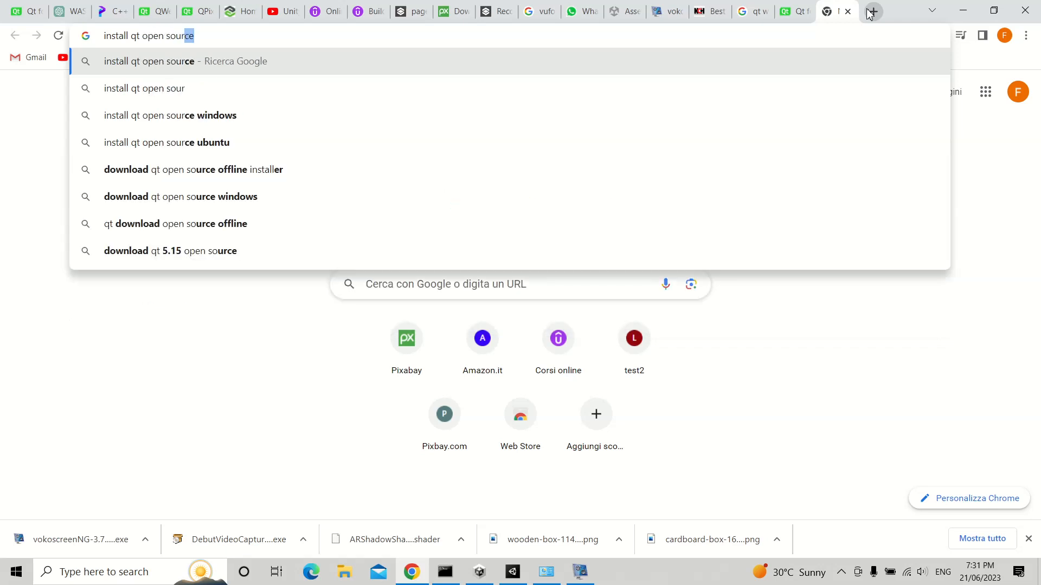
pyautogui.press('Return')
pyautogui.click(242, 239)
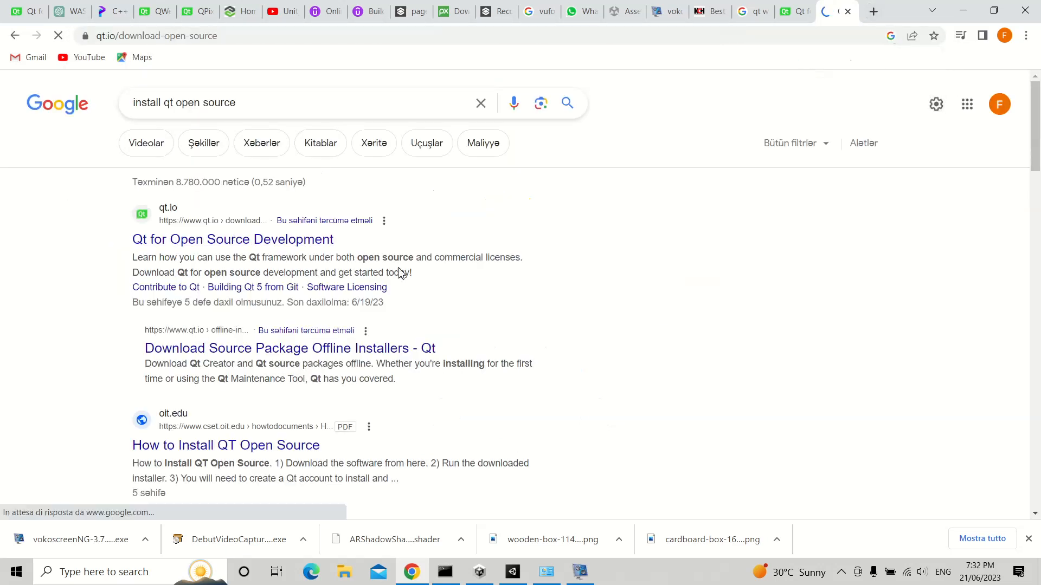
# Step: Open the Qt online installer download page from the Qt open source development page
pyautogui.scroll(-20, 315, 260)
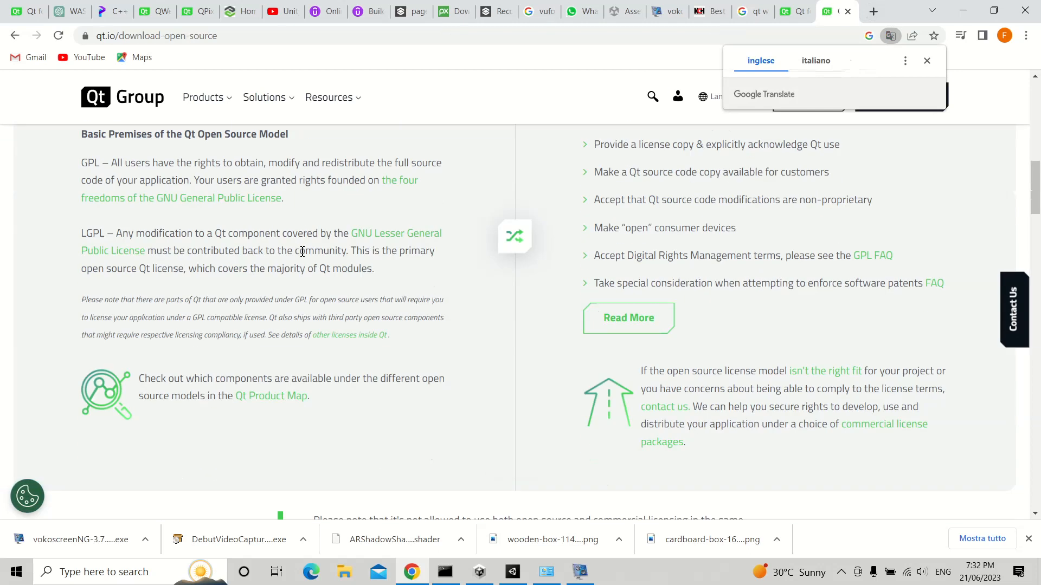
pyautogui.scroll(-15, 302, 251)
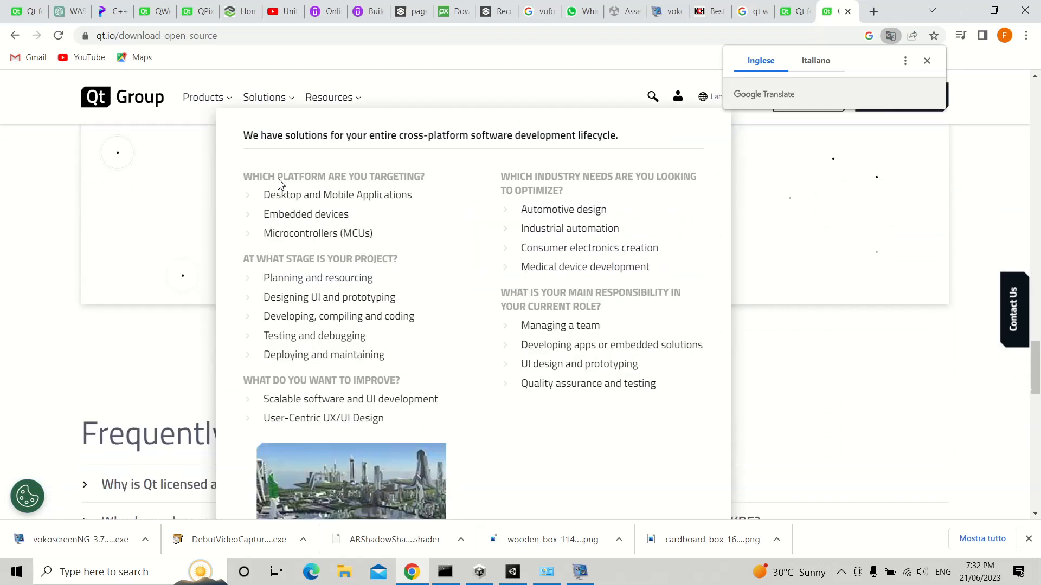
pyautogui.scroll(-1, 61, 278)
pyautogui.click(450, 279)
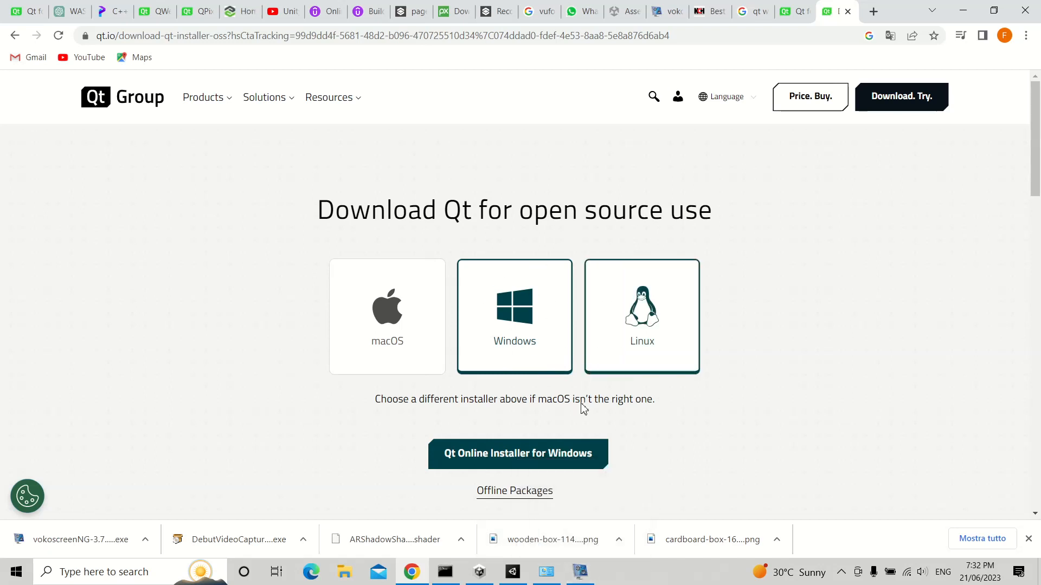
# Step: Switch to File Explorer and locate the qt-unified-windows-x64-4.6.0-online installer in the Downloads folder
pyautogui.click(344, 572)
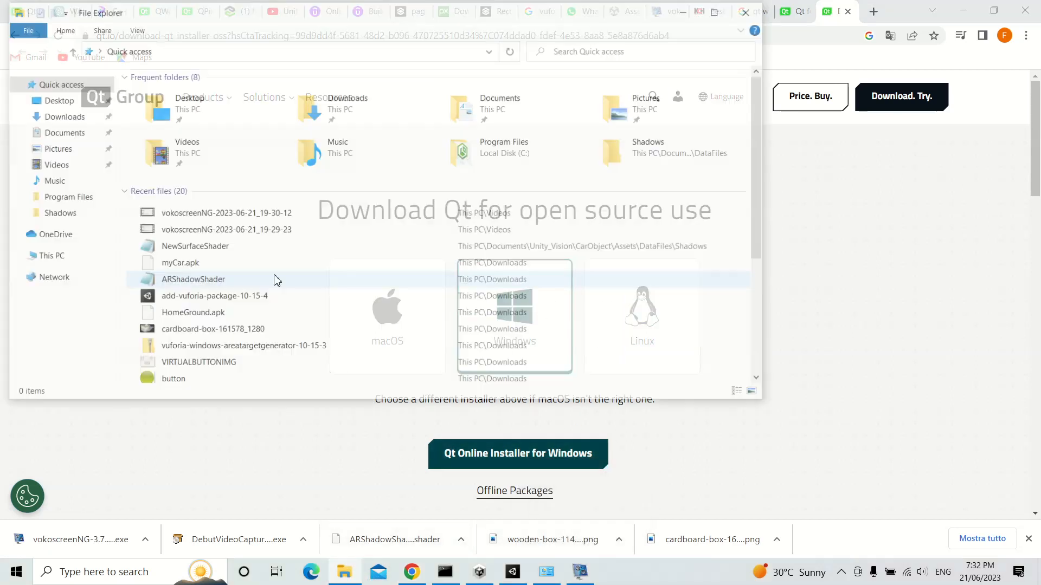
pyautogui.click(76, 133)
pyautogui.click(71, 100)
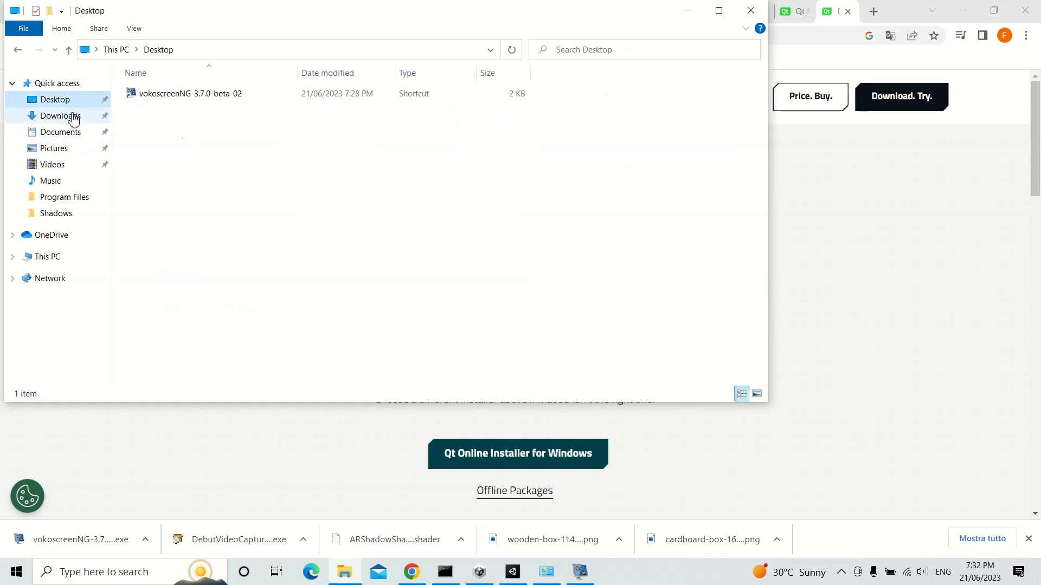
pyautogui.click(71, 116)
pyautogui.scroll(-3, 200, 161)
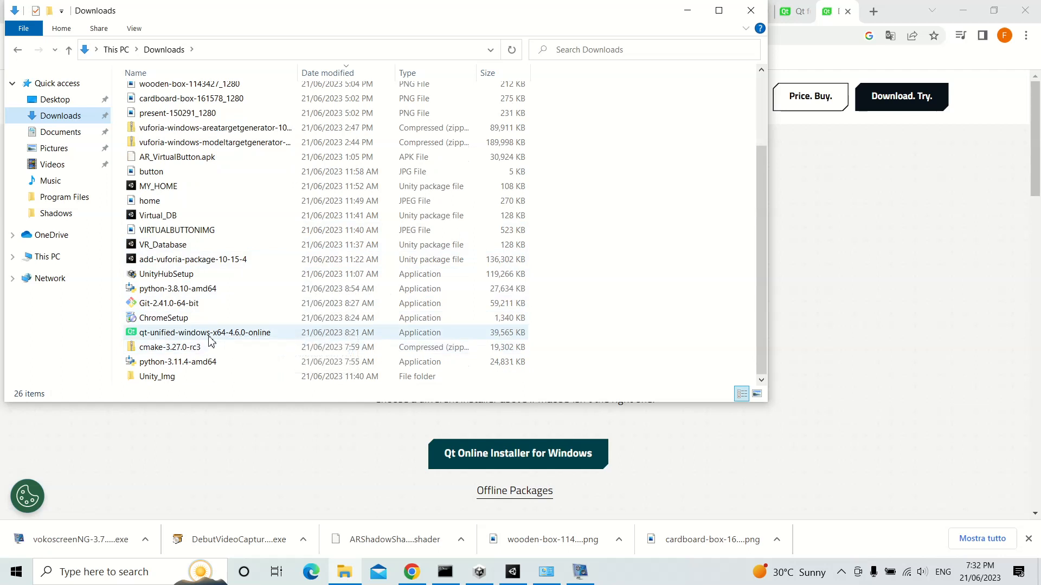
pyautogui.click(230, 336)
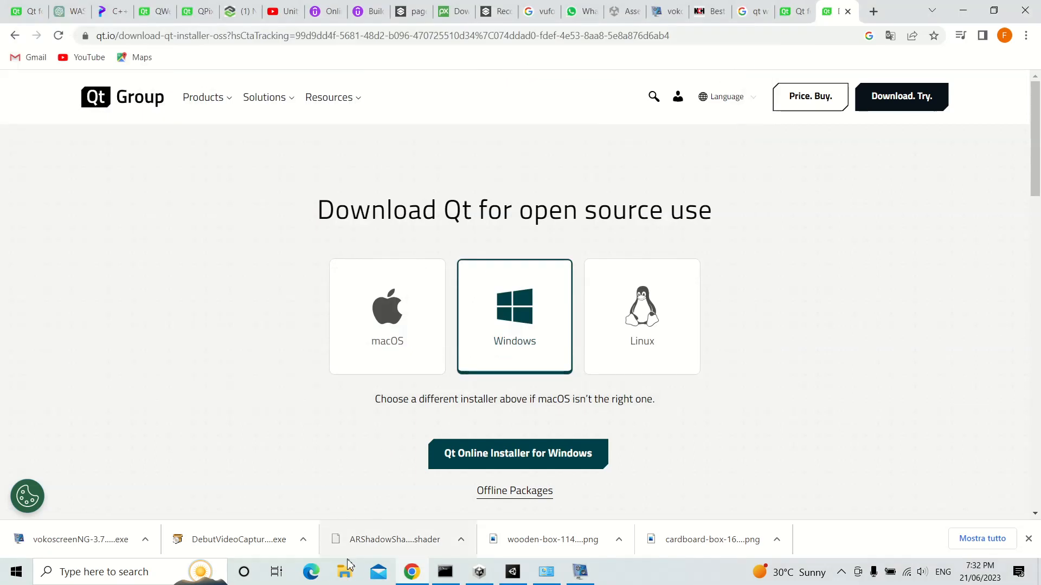
# Step: Launch the qt-unified-windows-x64-4.6.0-online installer from the Downloads folder in File Explorer
pyautogui.click(340, 569)
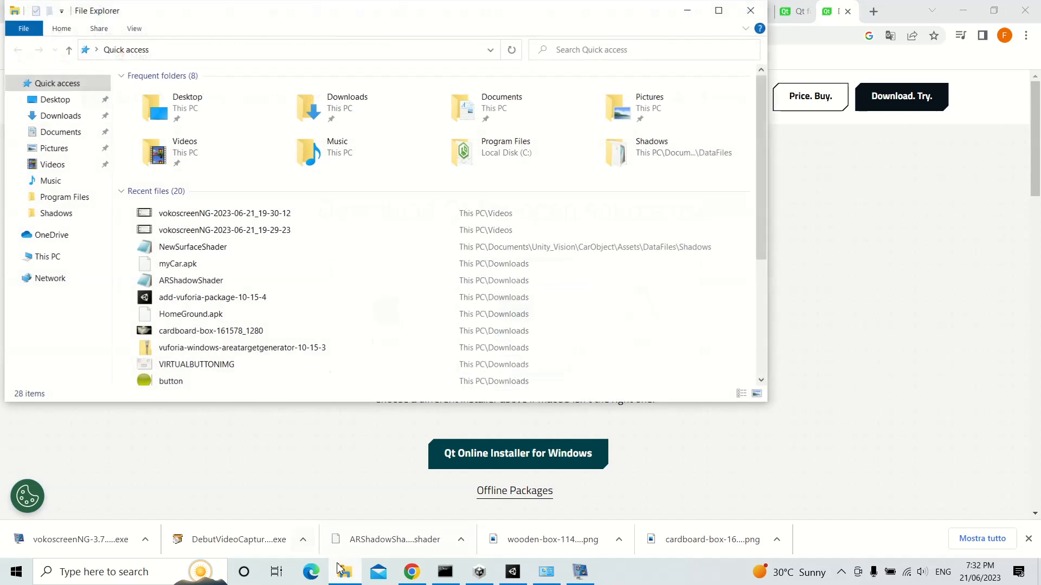
pyautogui.click(75, 116)
pyautogui.scroll(-2, 210, 306)
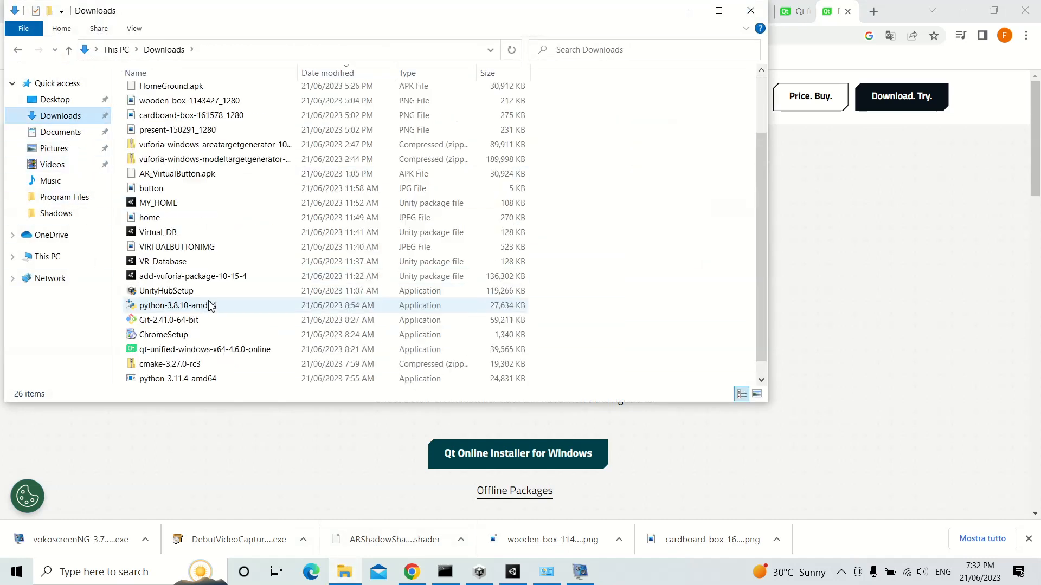
pyautogui.scroll(-1, 210, 306)
pyautogui.doubleClick(204, 333)
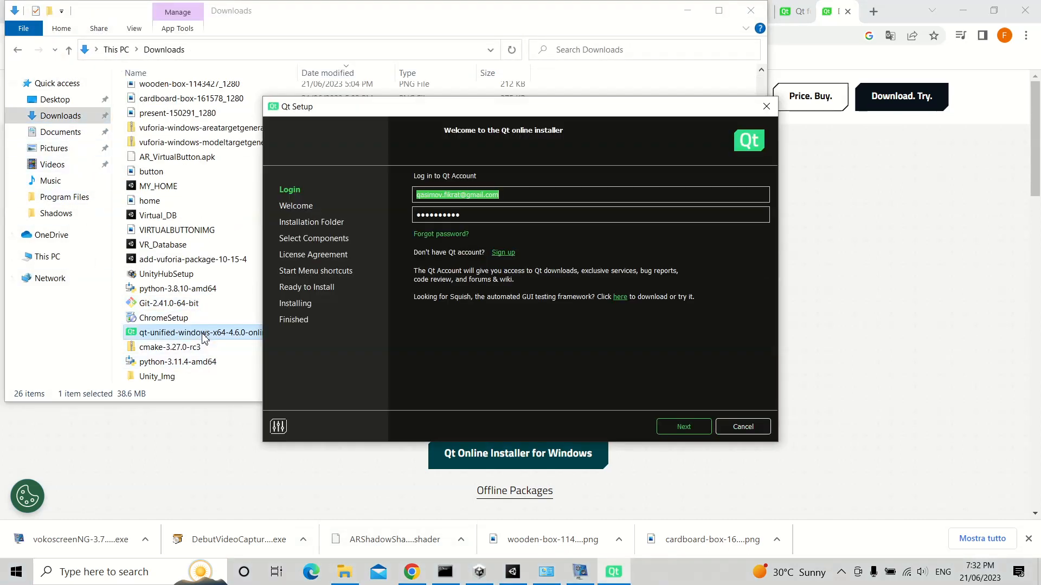
# Step: Log in to the Qt Account in the installer with the account e-mail and password
pyautogui.moveTo(515, 193); pyautogui.dragTo(410, 201)
pyautogui.click(461, 212)
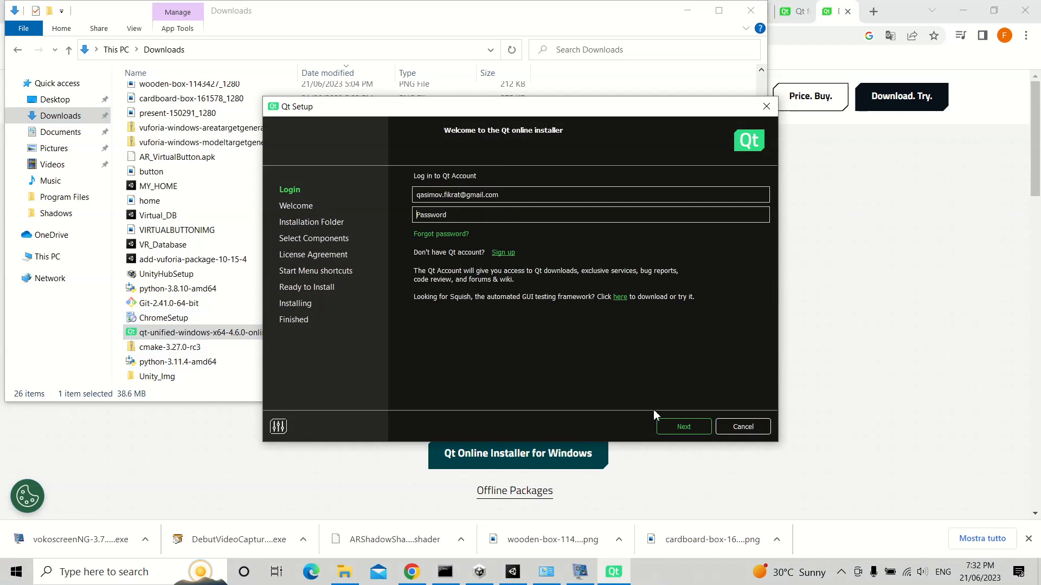
pyautogui.click(683, 426)
pyautogui.click(563, 193)
pyautogui.write('a')
pyautogui.press('Return')
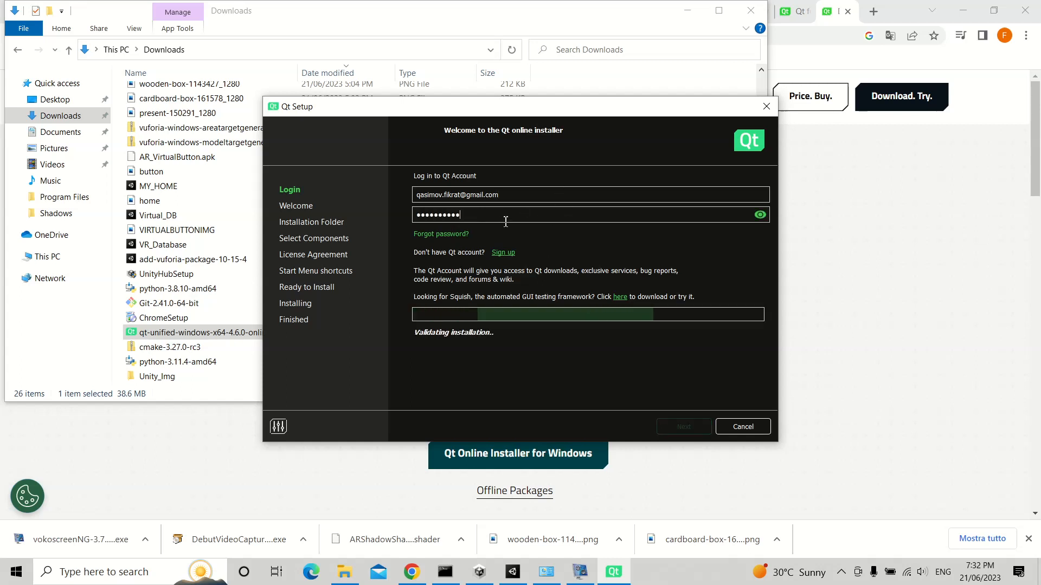
# Step: Agree to the terms of using Open Source Qt and disable sending pseudonymous usage statistics in Qt Creator
pyautogui.click(413, 371)
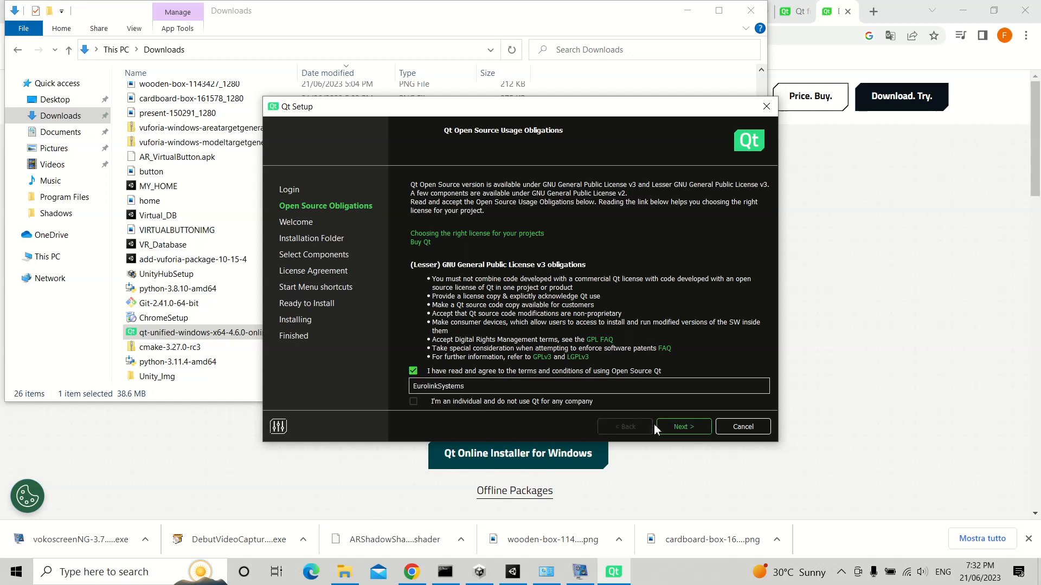
pyautogui.click(682, 427)
pyautogui.click(680, 425)
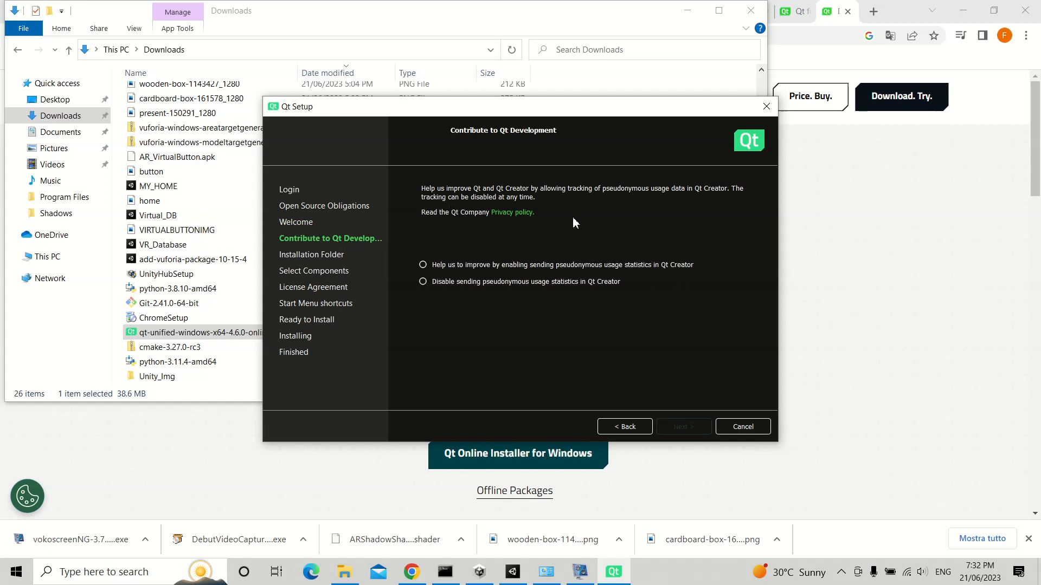
pyautogui.click(527, 282)
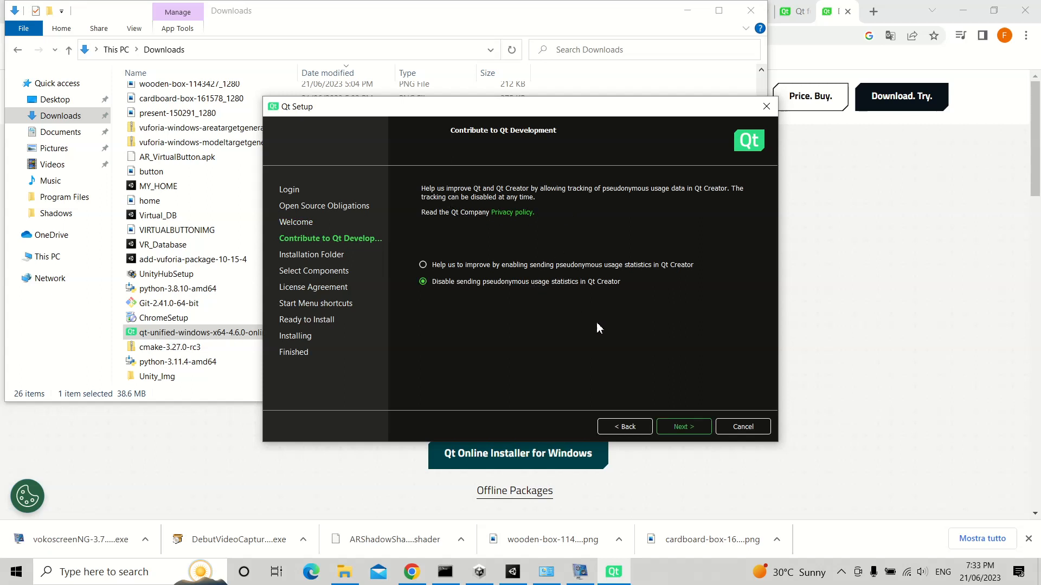
pyautogui.click(684, 426)
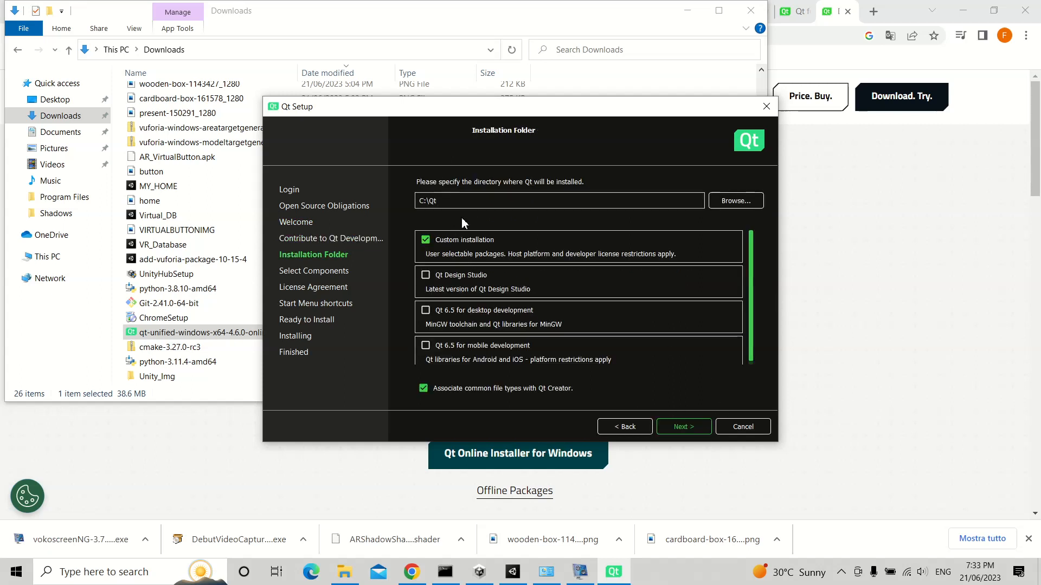
# Step: Try to proceed with a custom installation in C:\Qt and quit the Qt installer
pyautogui.click(684, 428)
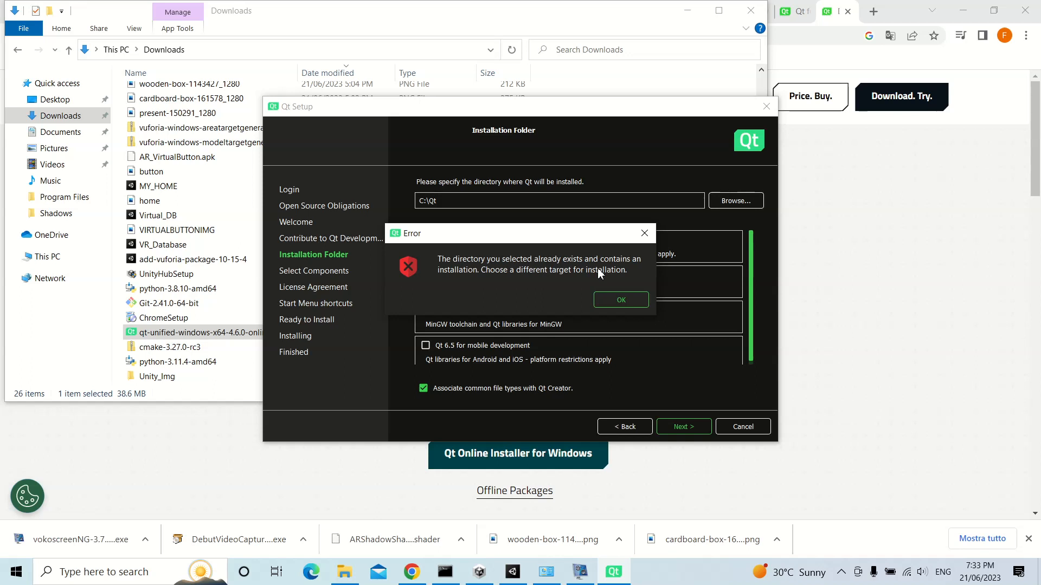
pyautogui.click(645, 234)
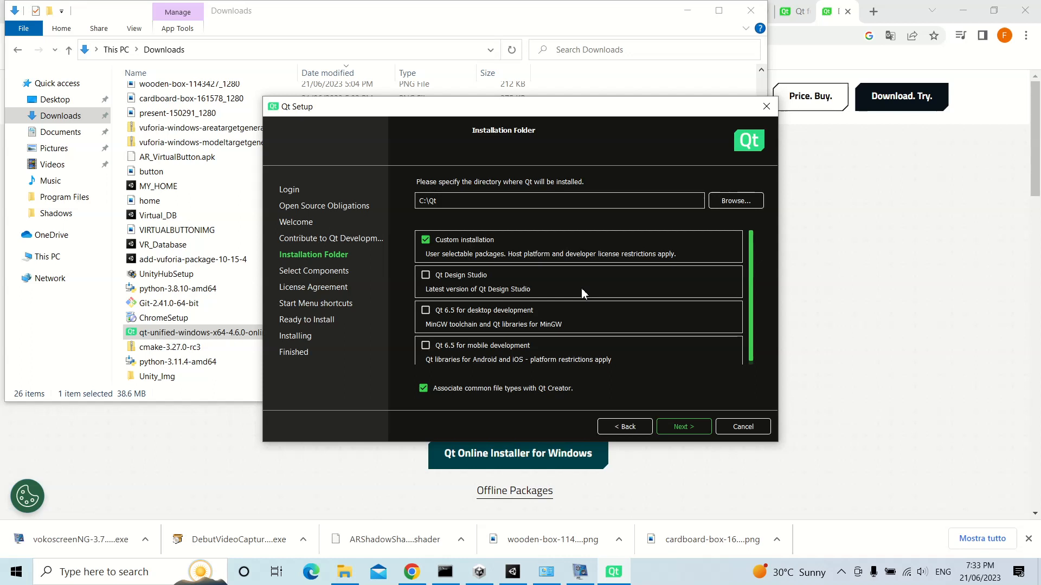
pyautogui.click(744, 427)
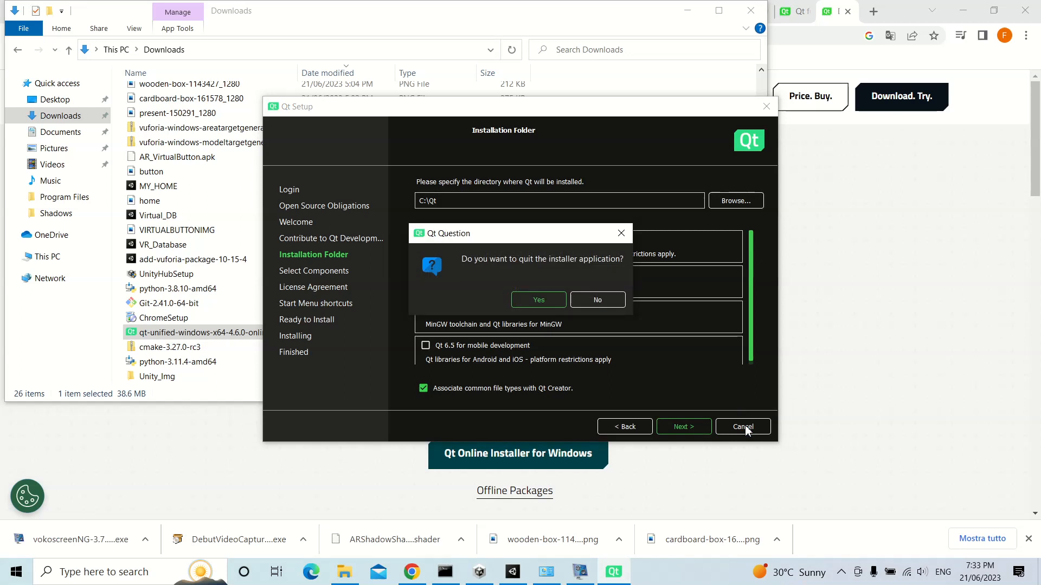
pyautogui.click(551, 306)
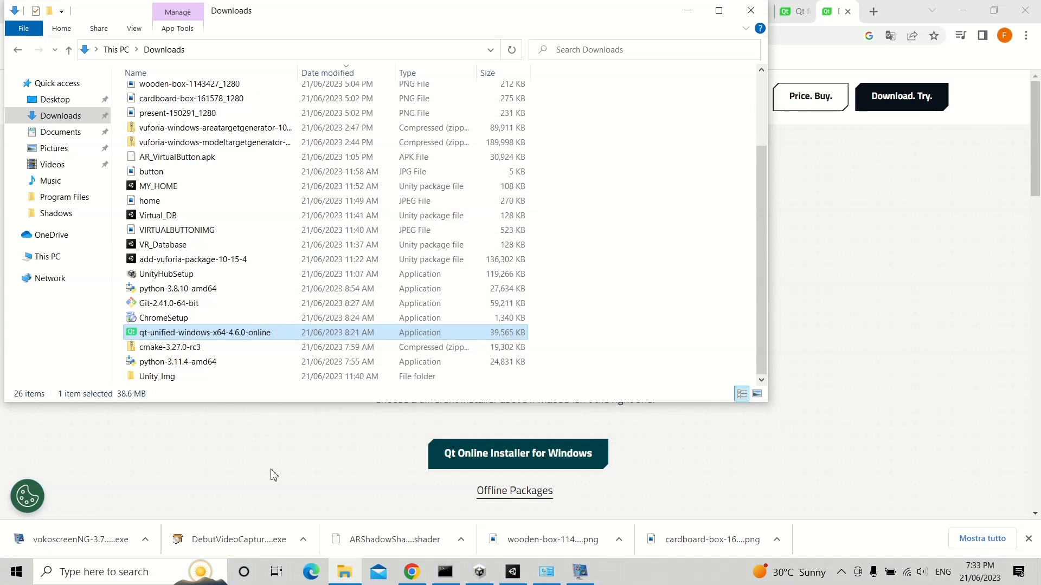
# Step: Close the Downloads folder window and return to the "qt webassemly" search results in Chrome
pyautogui.click(751, 10)
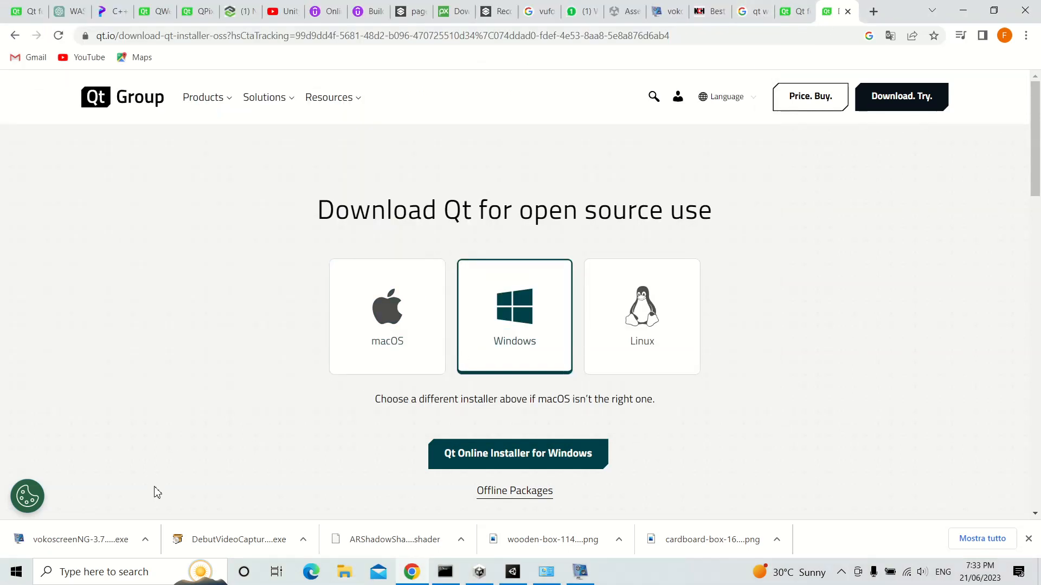
pyautogui.click(796, 11)
pyautogui.click(753, 10)
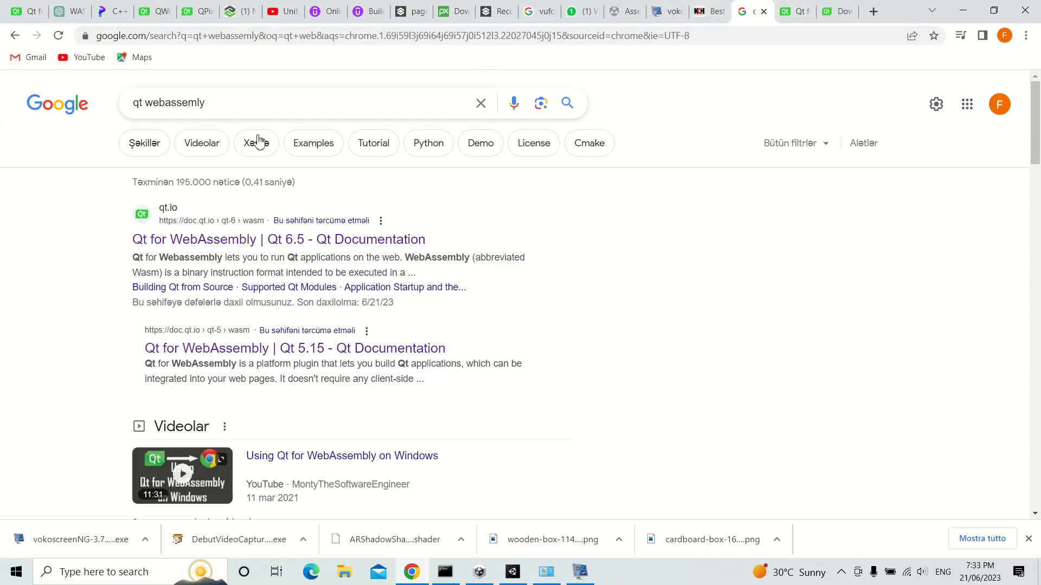
# Step: Open the Qt for WebAssembly documentation from the search results, switch it to Qt 6.4 and find the Emscripten versions
pyautogui.click(211, 243)
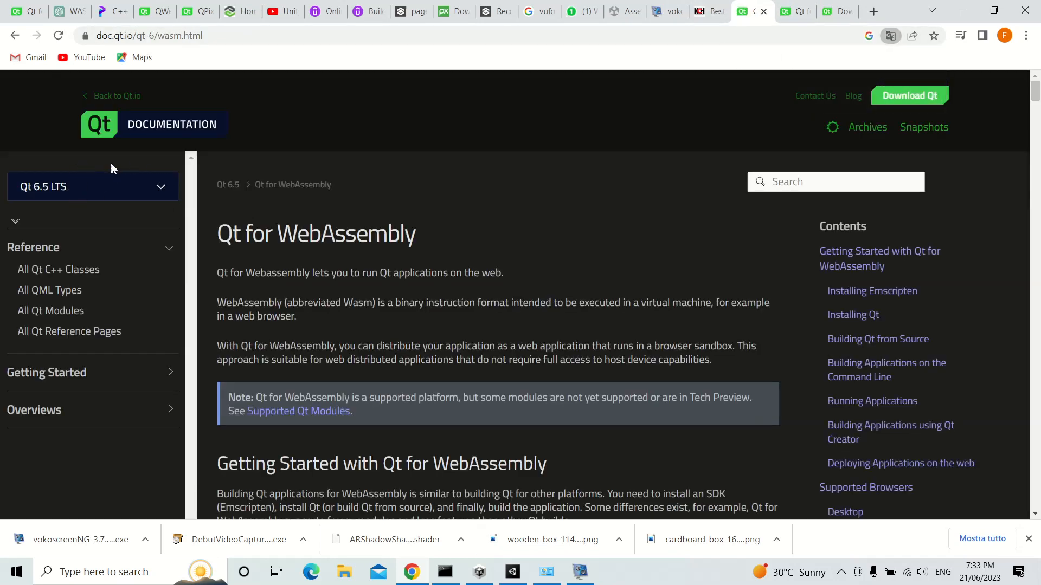
pyautogui.click(60, 194)
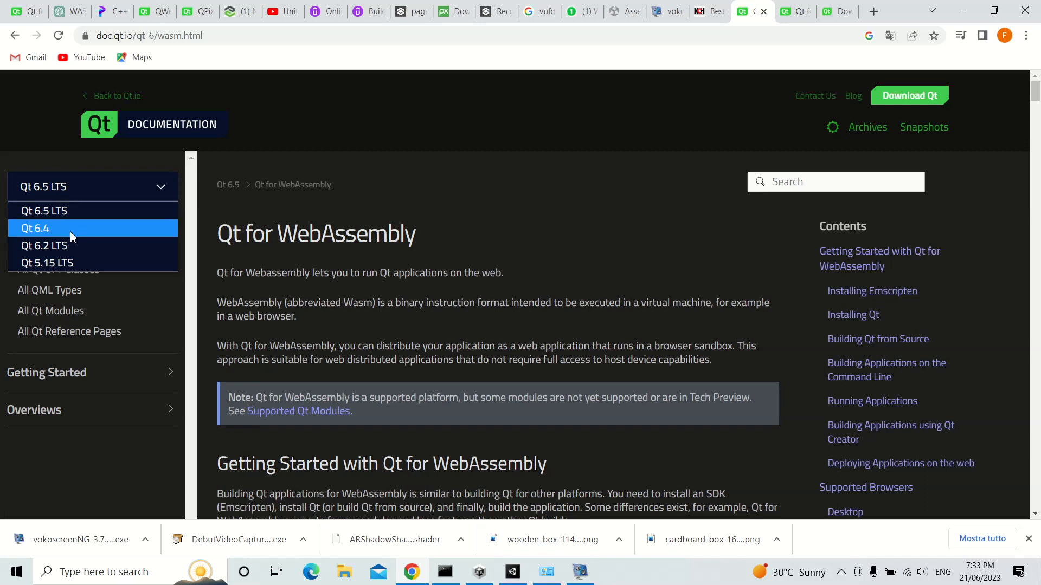
pyautogui.click(70, 232)
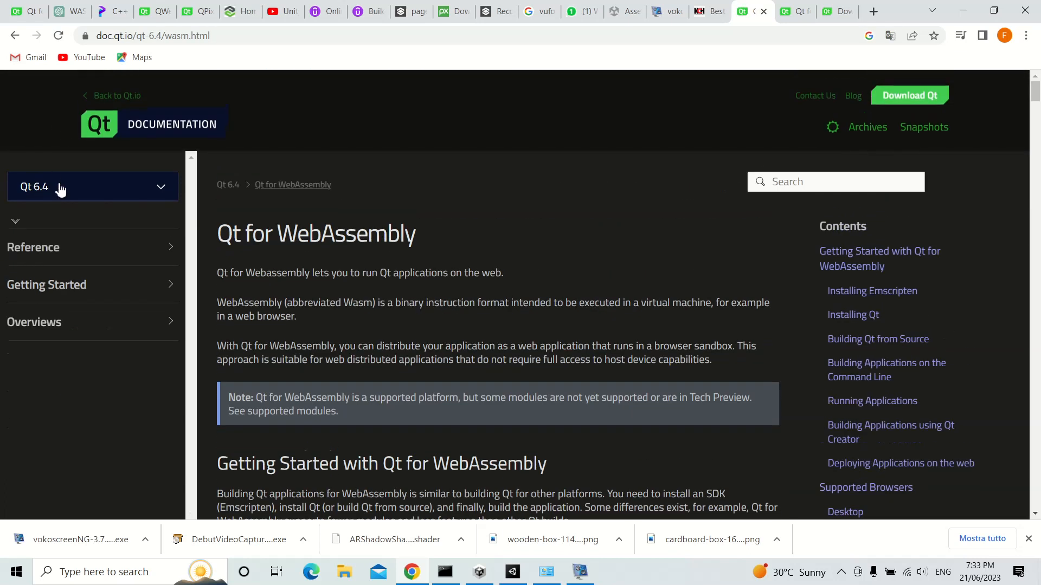
pyautogui.scroll(-4, 77, 153)
pyautogui.scroll(-6, 254, 244)
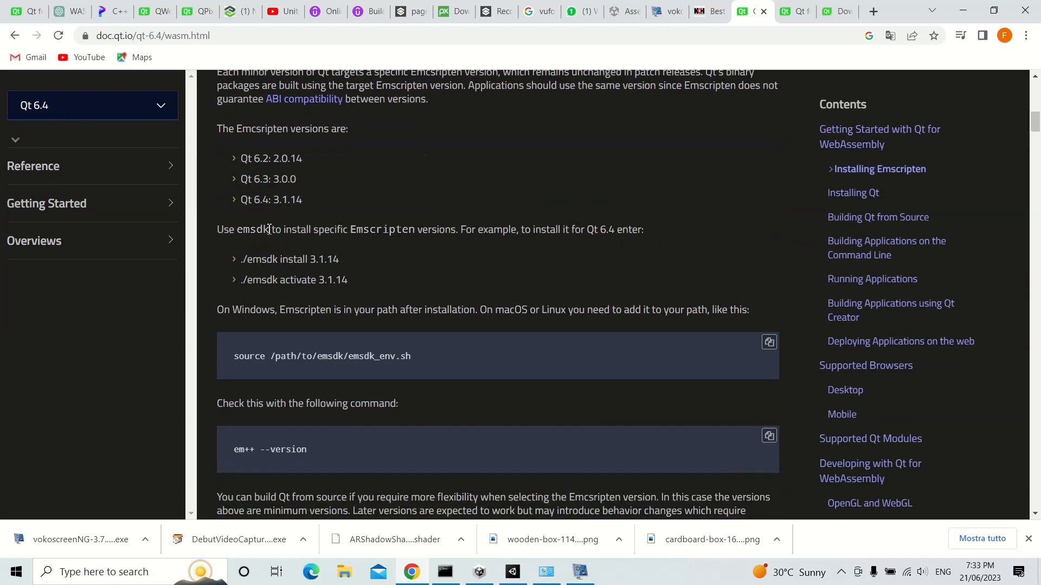
# Step: Examine the emsdk install and activate commands for version 3.1.14 and the emsdk_env.sh path command in the documentation
pyautogui.moveTo(303, 260); pyautogui.dragTo(341, 262)
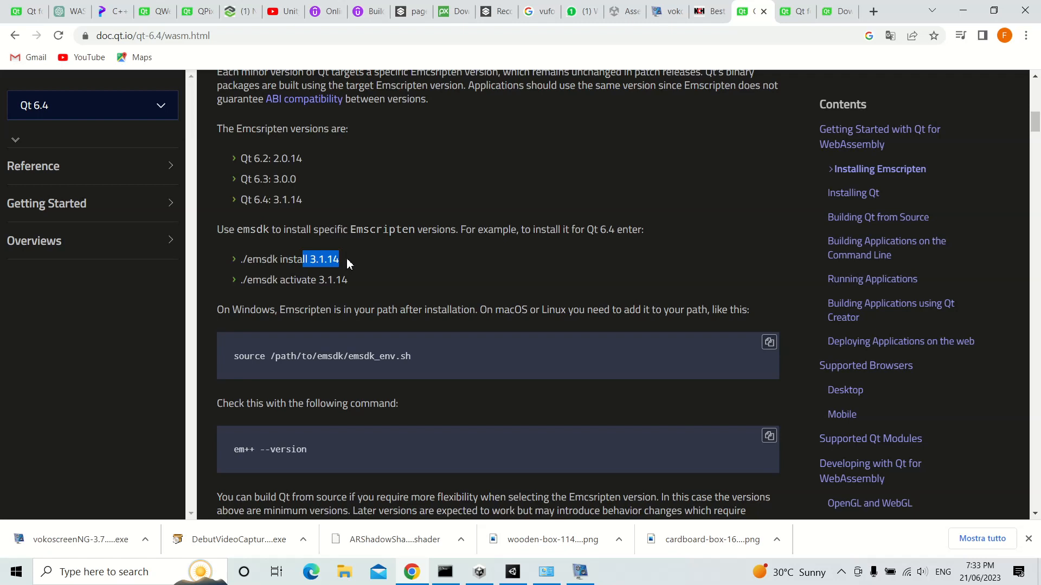
pyautogui.click(346, 259)
pyautogui.moveTo(241, 260); pyautogui.dragTo(347, 262)
pyautogui.click(326, 268)
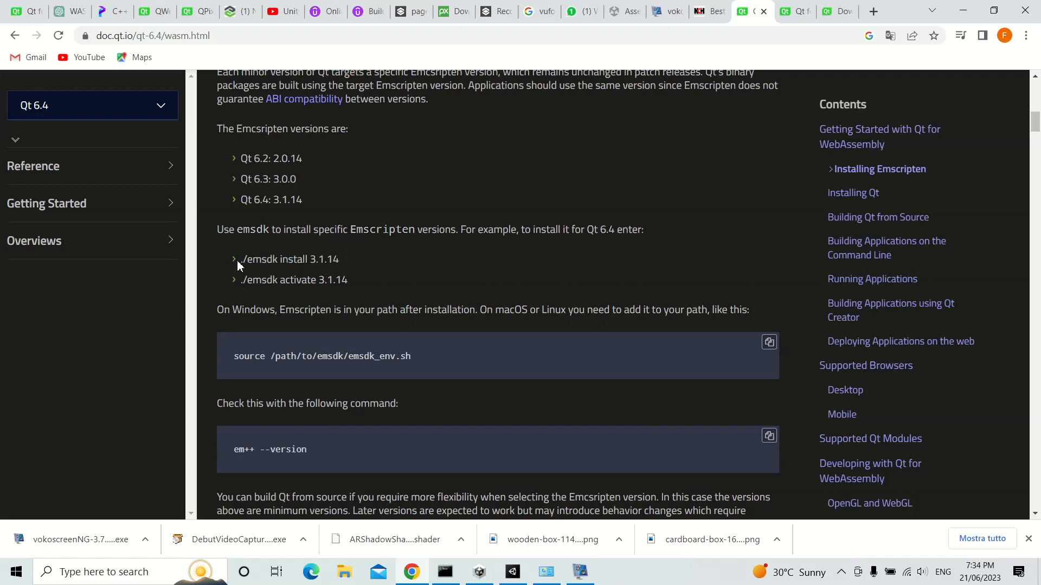
pyautogui.moveTo(240, 262); pyautogui.dragTo(341, 265)
pyautogui.moveTo(243, 281); pyautogui.dragTo(372, 301)
pyautogui.moveTo(412, 356); pyautogui.dragTo(236, 360)
pyautogui.moveTo(347, 282); pyautogui.dragTo(238, 283)
pyautogui.click(384, 266)
pyautogui.moveTo(285, 280); pyautogui.dragTo(234, 273)
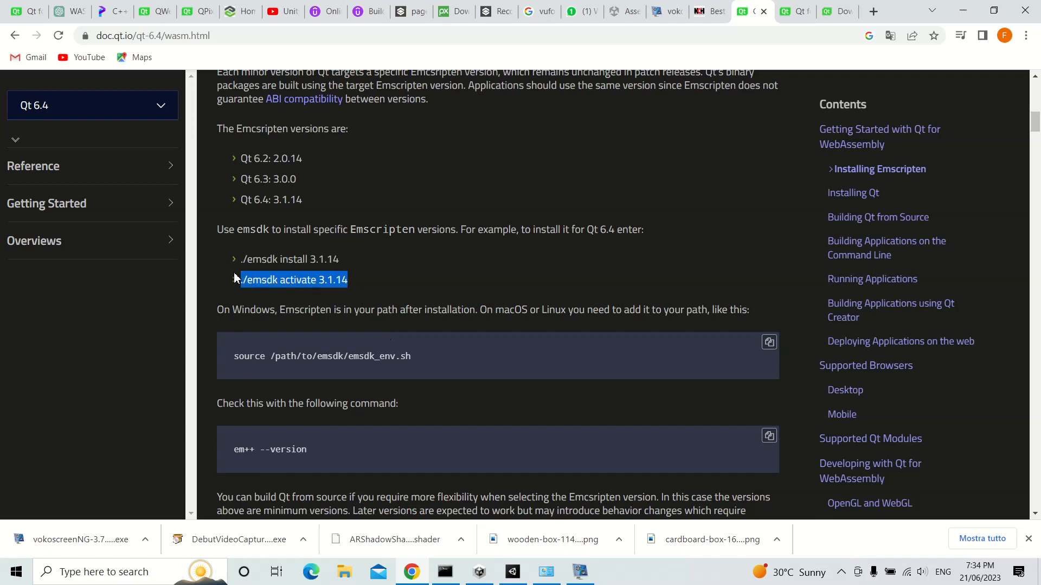
pyautogui.click(16, 563)
pyautogui.write('control')
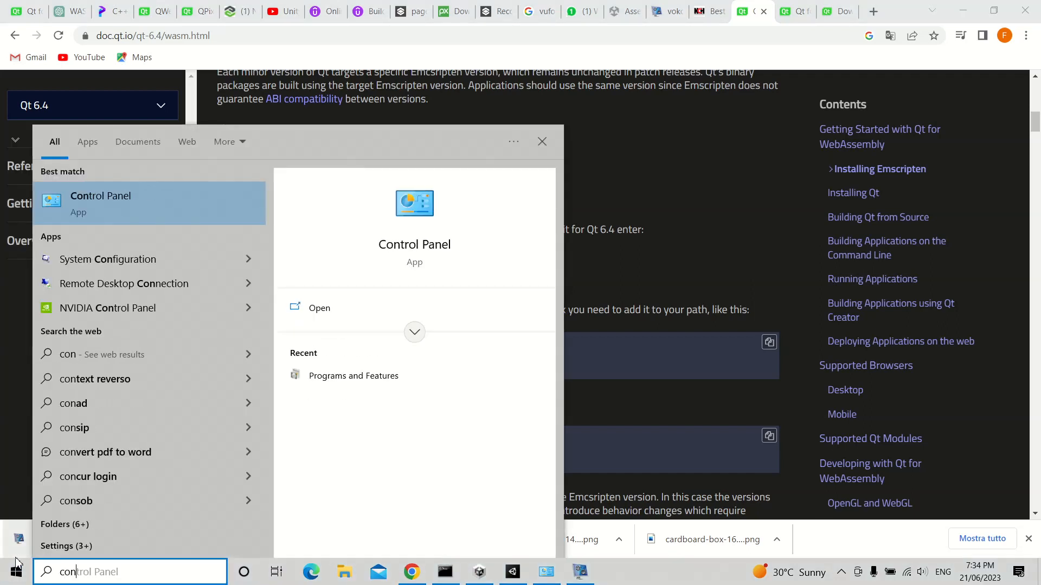
pyautogui.press('Return')
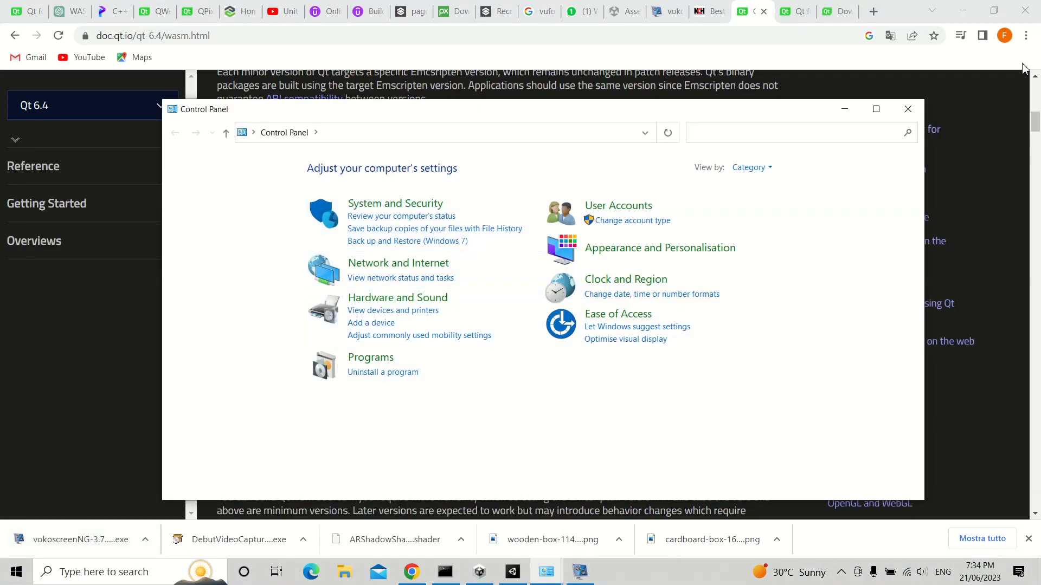
pyautogui.click(908, 109)
# Step: Inspect the user Path variable in the Windows environment variables and close the dialogs without changes
pyautogui.click(12, 570)
pyautogui.write('env')
pyautogui.click(355, 306)
pyautogui.click(424, 156)
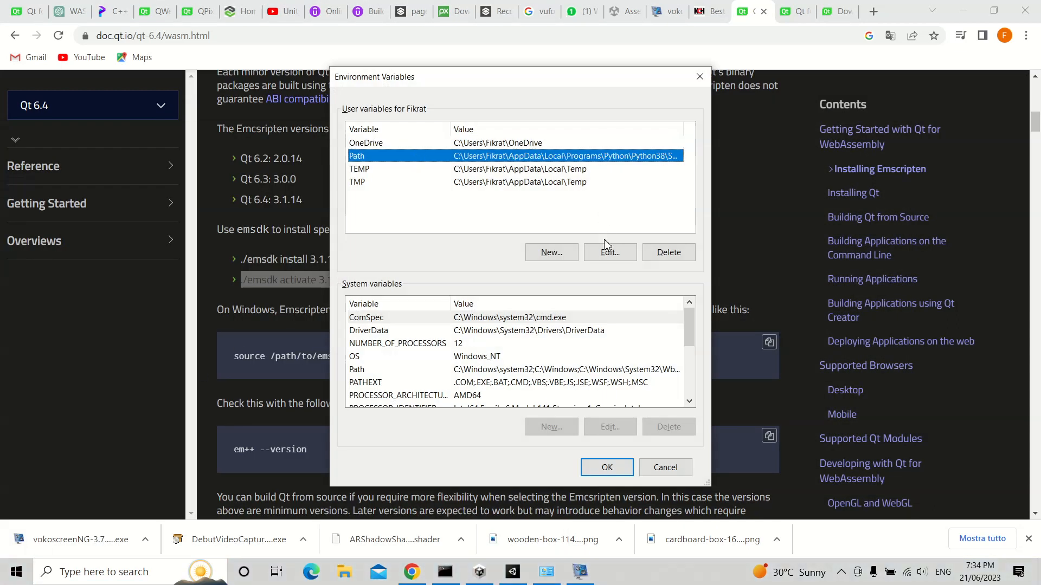
pyautogui.click(609, 252)
pyautogui.click(668, 109)
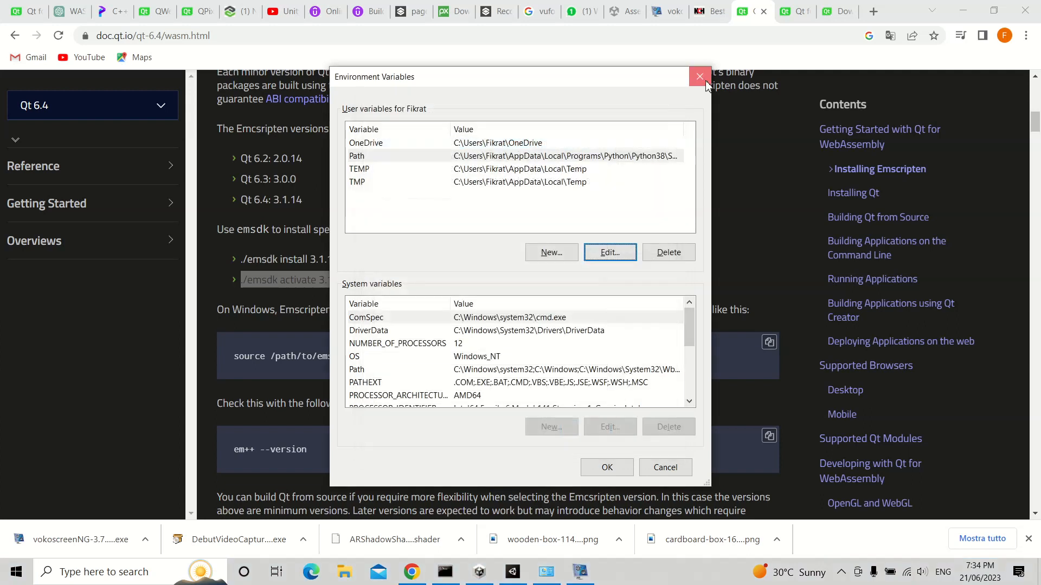
pyautogui.click(699, 76)
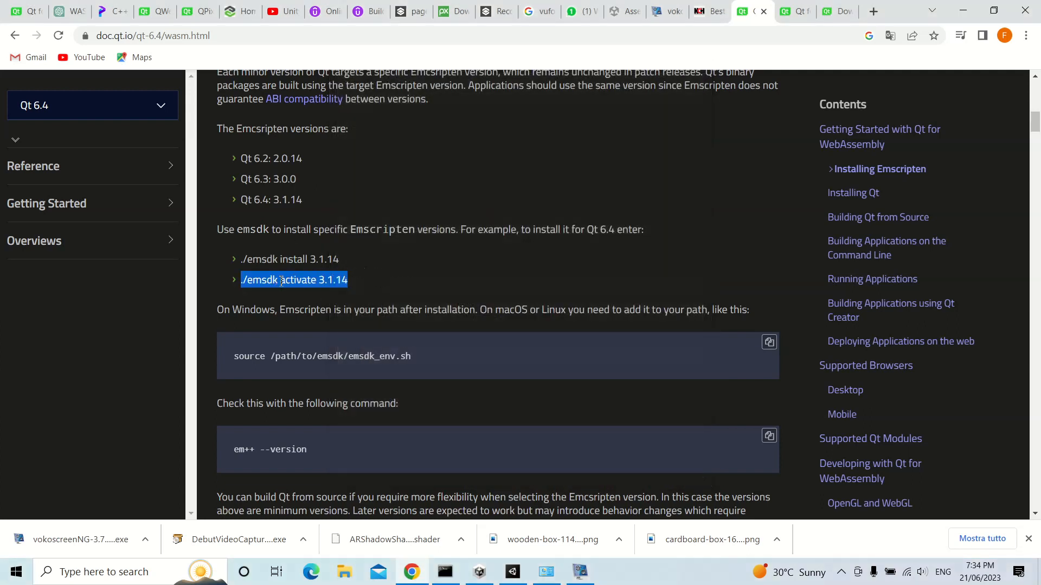
# Step: Launch Qt Creator 10.0.2 (Community) and start a new project from the Qt Widgets Application template
pyautogui.click(384, 284)
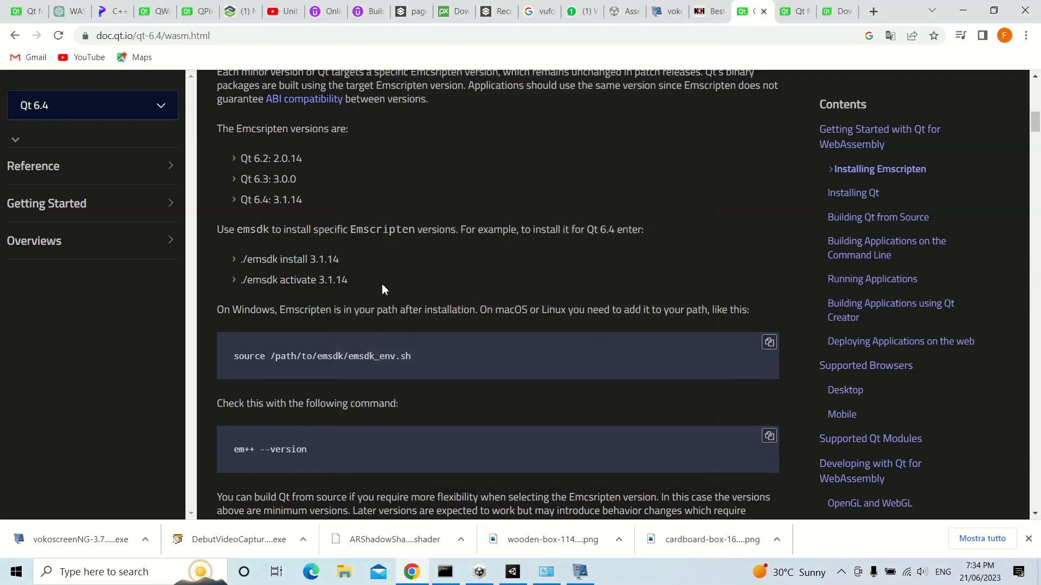
pyautogui.scroll(3, 385, 284)
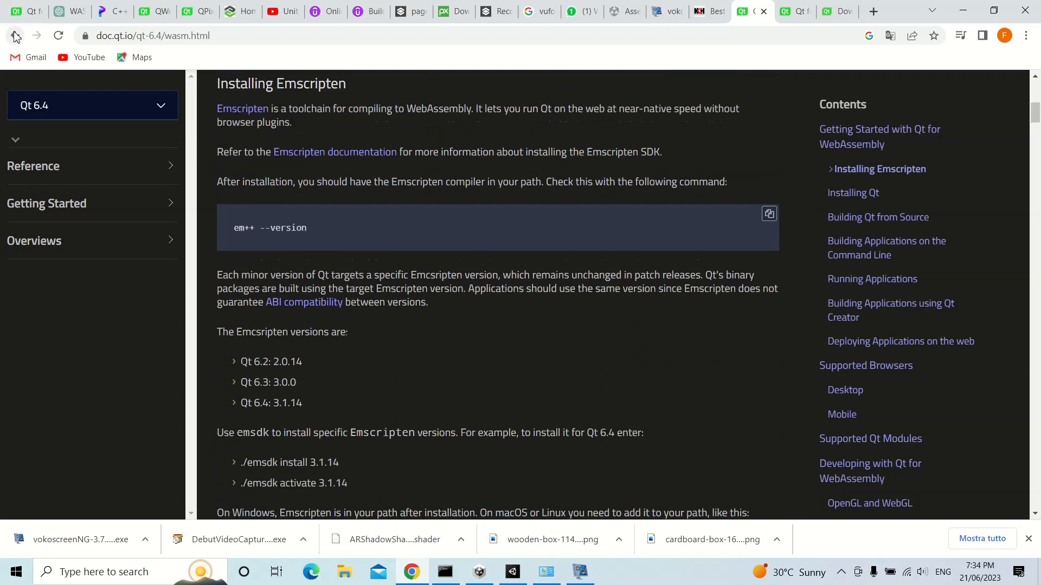
pyautogui.click(15, 572)
pyautogui.write('qt')
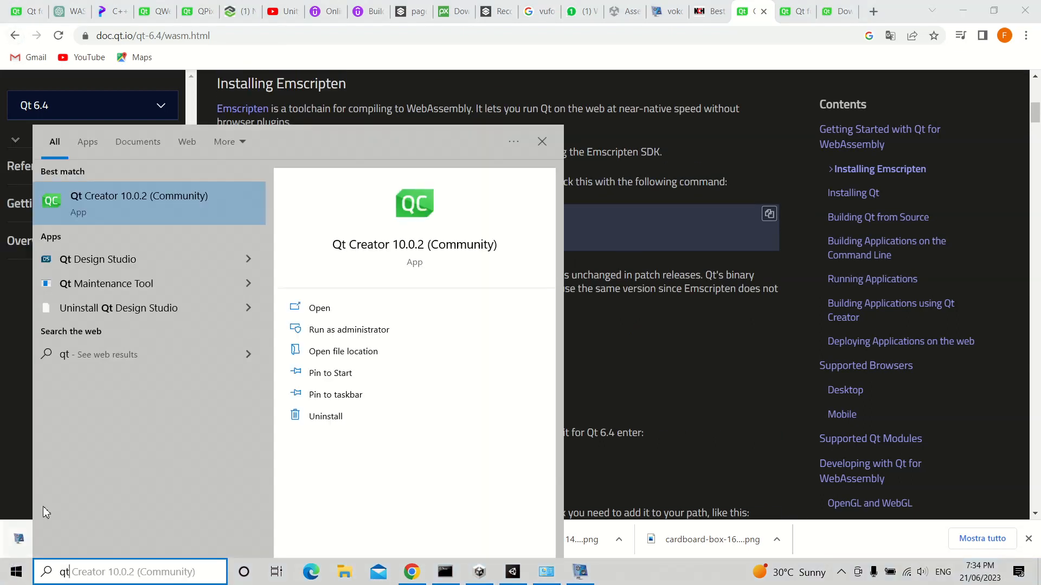
pyautogui.press('Return')
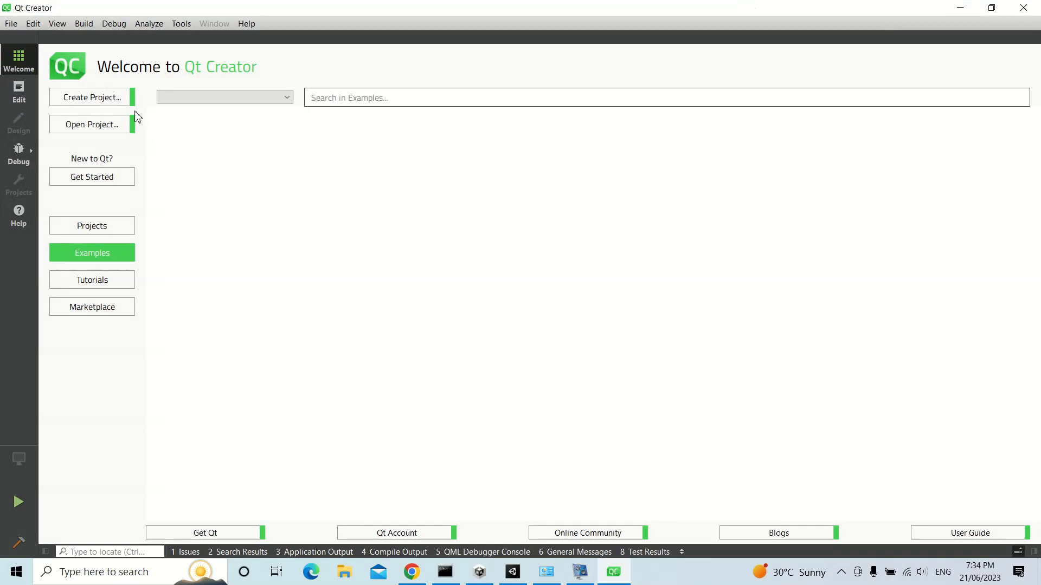
pyautogui.click(115, 102)
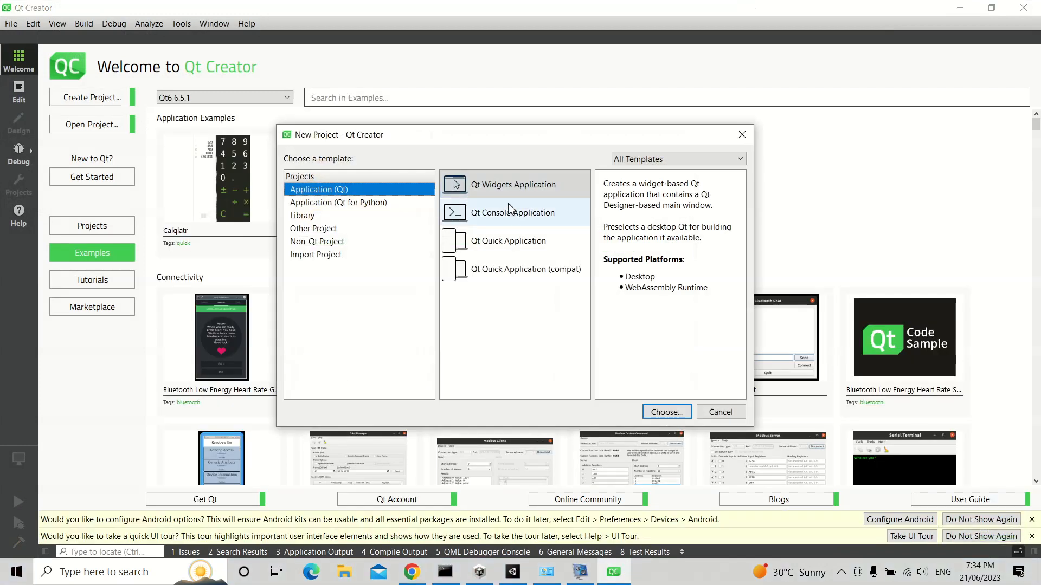
pyautogui.click(669, 412)
# Step: Name the project test3 and keep the QT_WEB documents folder as its location
pyautogui.press('BackSpace')
pyautogui.write('test2')
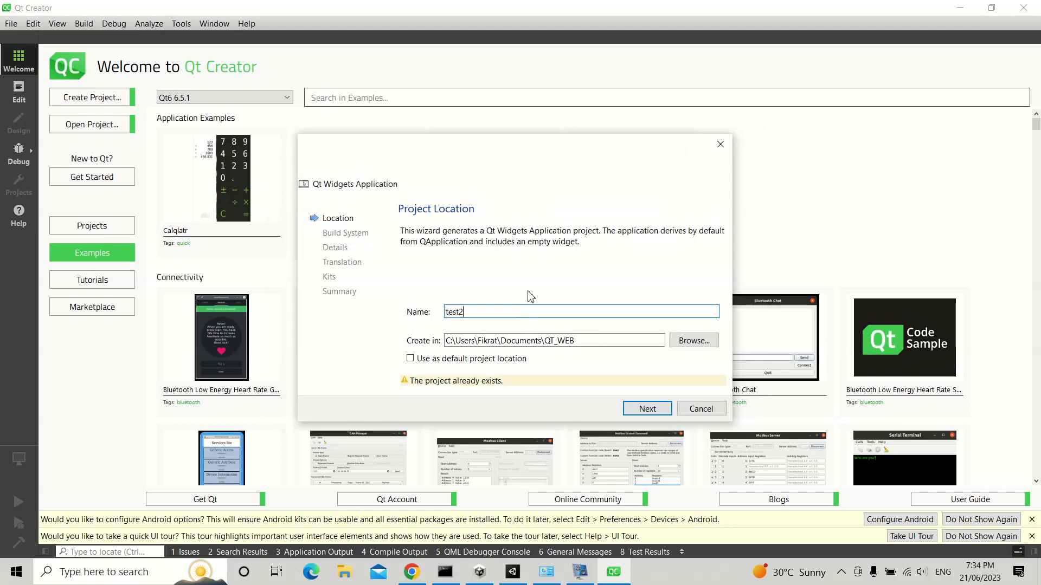
pyautogui.press('BackSpace')
pyautogui.write('3')
pyautogui.moveTo(576, 340); pyautogui.dragTo(501, 339)
pyautogui.click(585, 340)
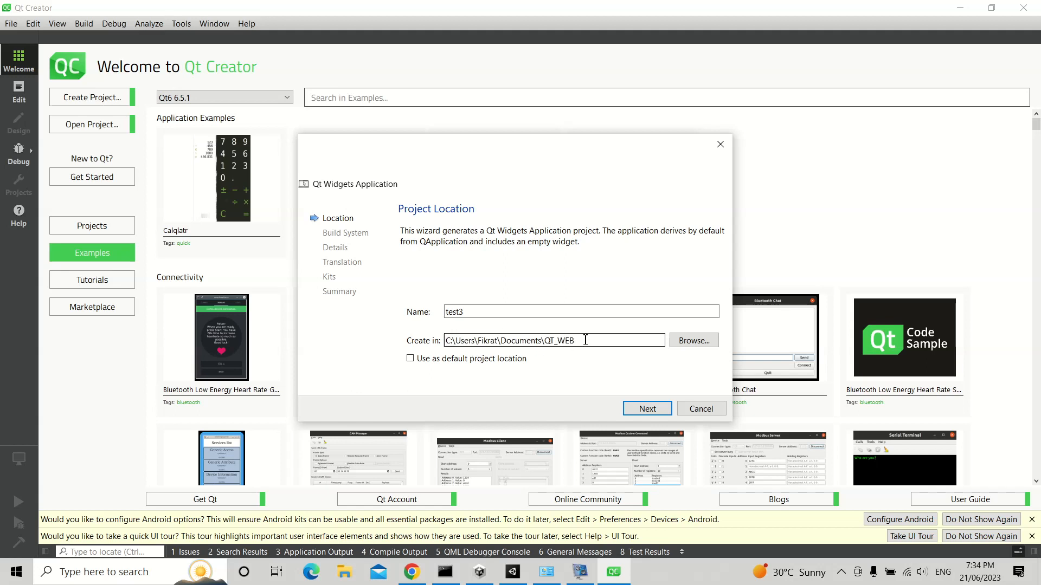
# Step: Keep CMake as the build system and choose the widget base class for the project
pyautogui.click(637, 407)
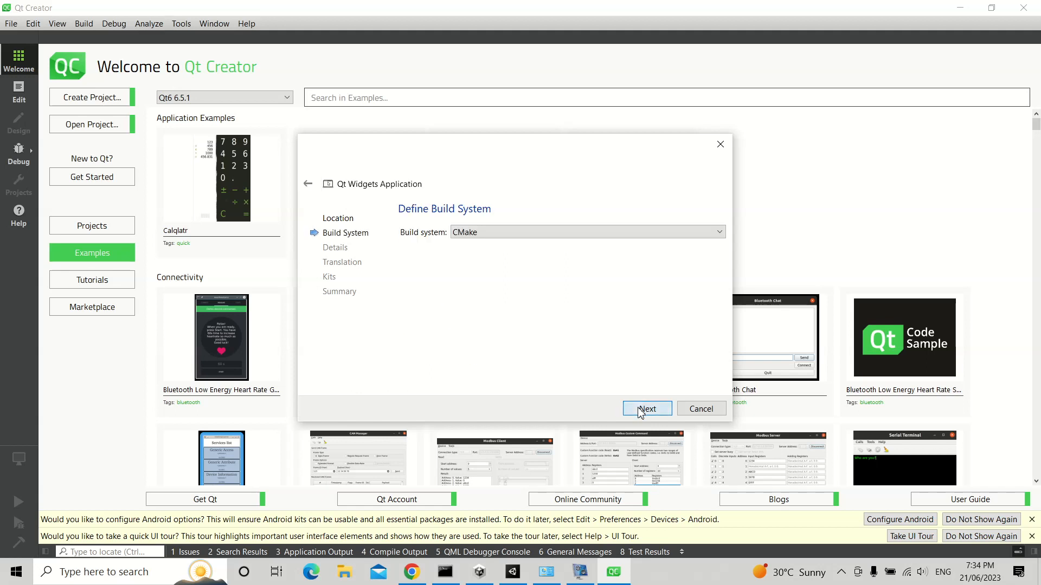
pyautogui.click(647, 409)
pyautogui.click(528, 297)
pyautogui.click(516, 319)
pyautogui.click(637, 409)
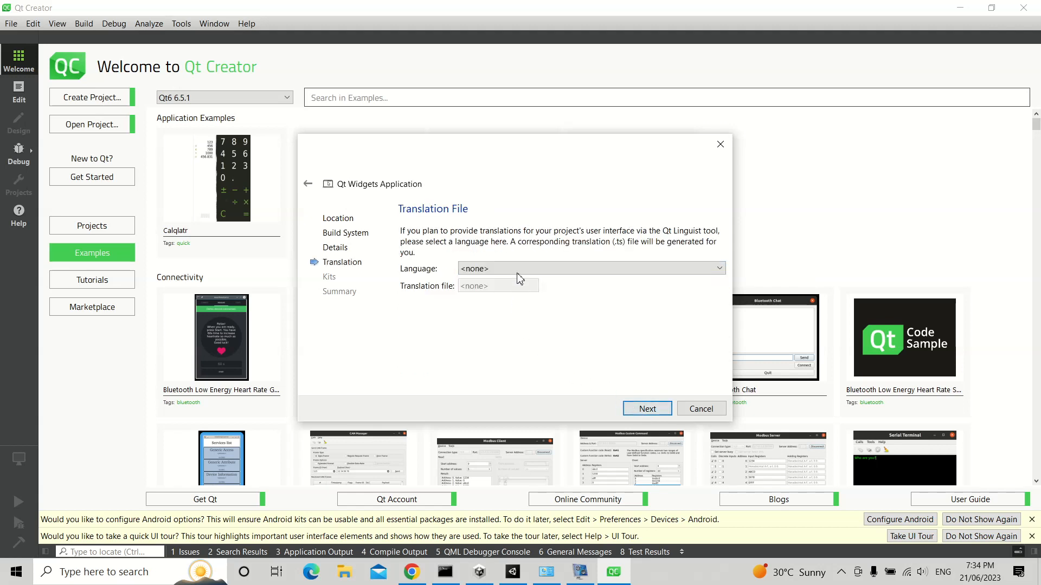
# Step: Finish creating the test3 project with no translation file, all kits selected and no version control
pyautogui.click(649, 410)
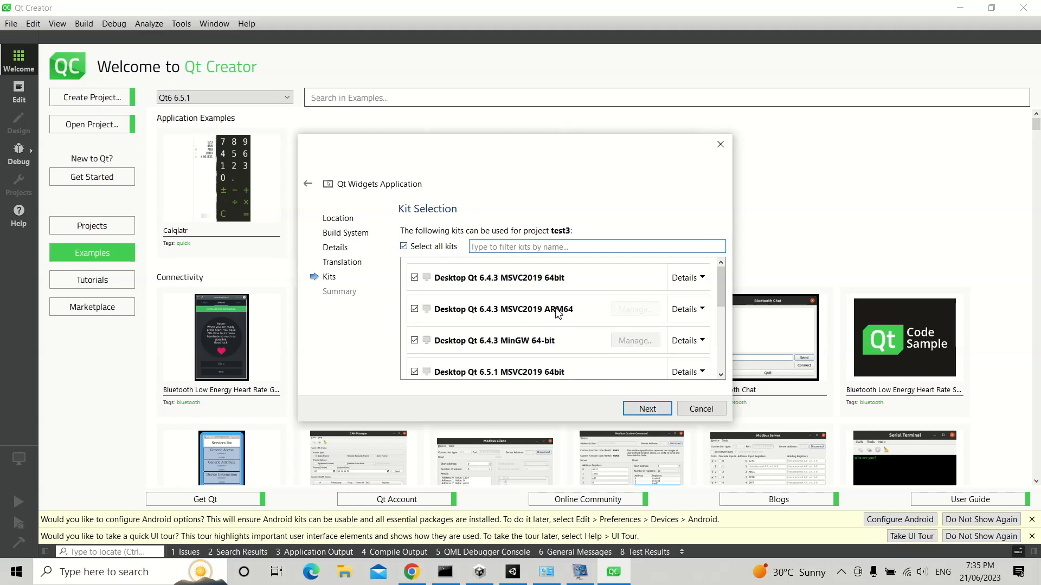
pyautogui.click(645, 409)
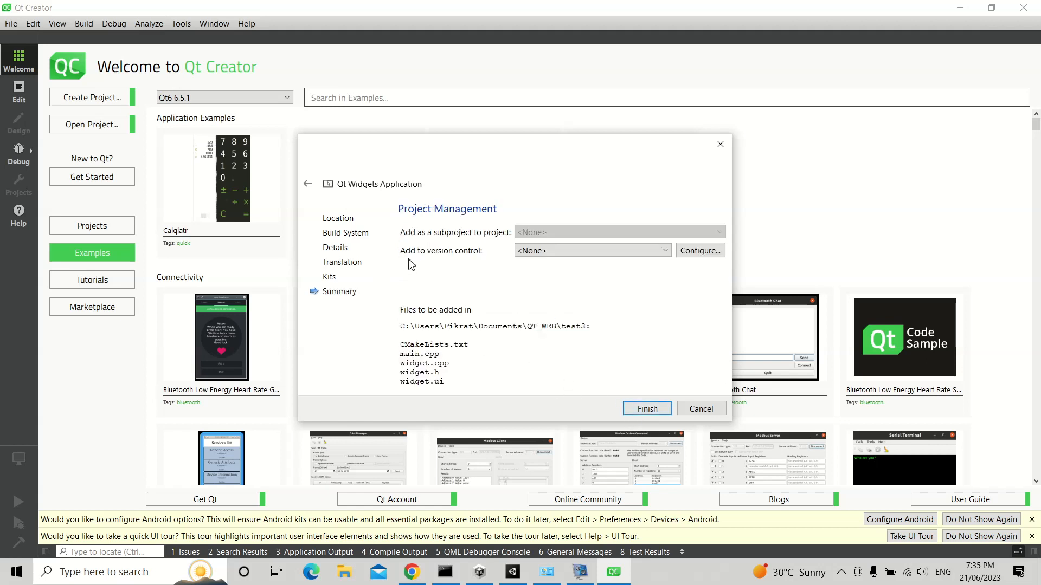
pyautogui.click(650, 409)
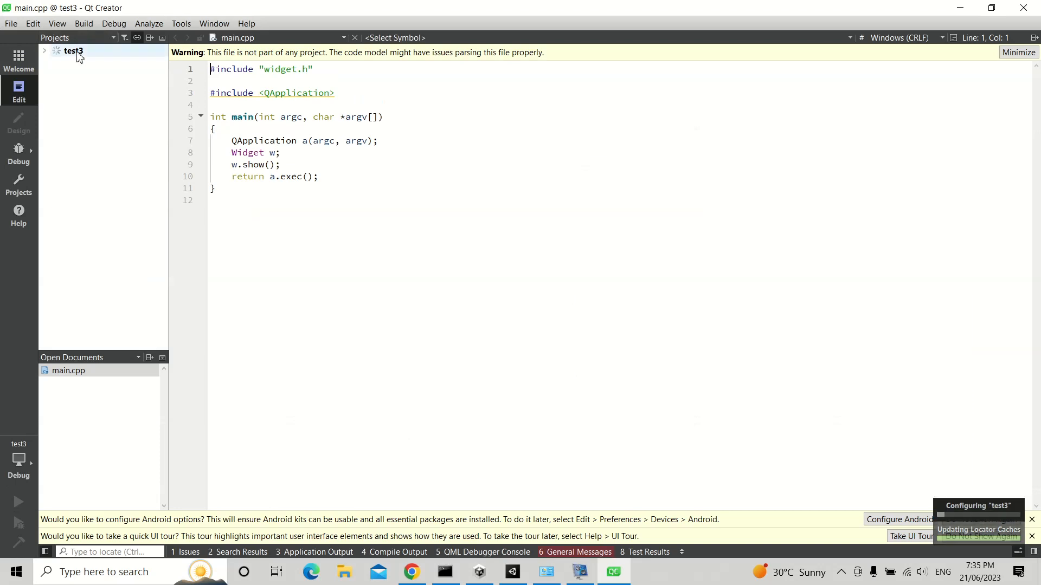
# Step: Open the CMAKE_CXX_COMPILER issue of the test3 project at its line in CMakeLists.txt
pyautogui.hotkey('alt', 'Tab')
pyautogui.hotkey('alt', 'Tab')
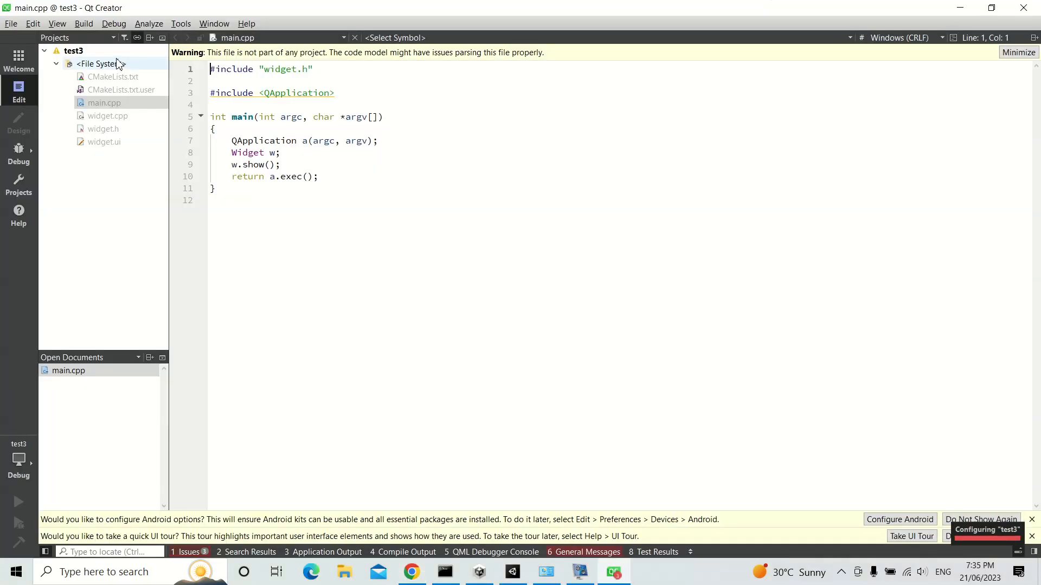
pyautogui.click(101, 52)
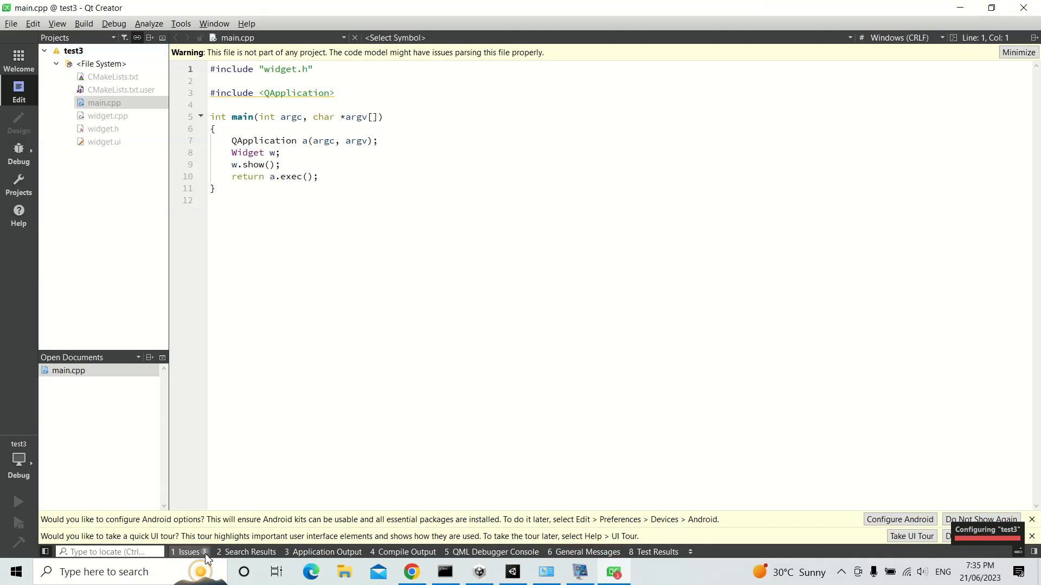
pyautogui.click(260, 301)
pyautogui.click(348, 139)
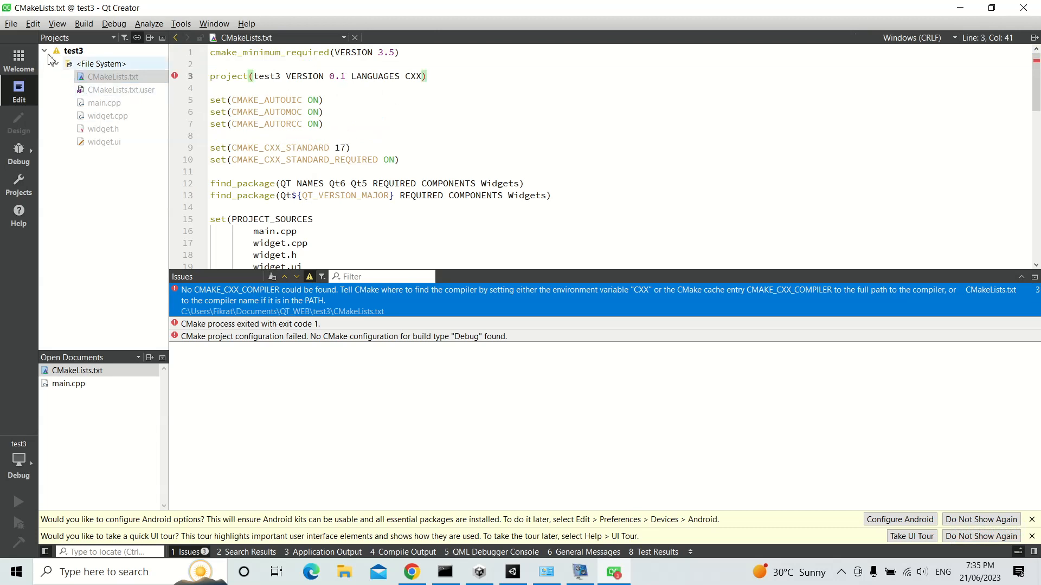
# Step: Review the Build & Run output preferences and the Emscripten SDK settings for WebAssembly devices
pyautogui.click(32, 24)
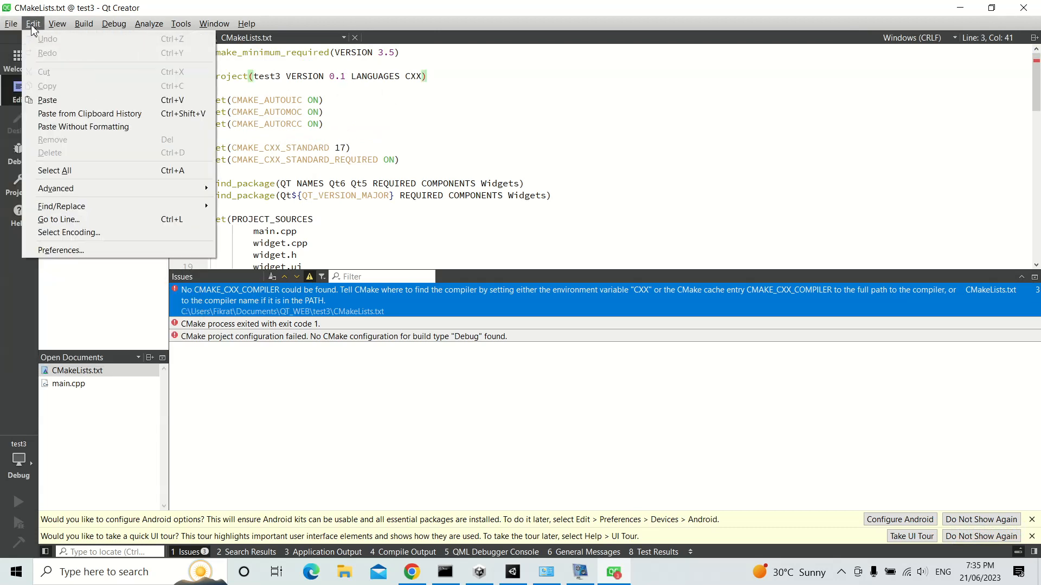
pyautogui.click(68, 250)
pyautogui.click(498, 191)
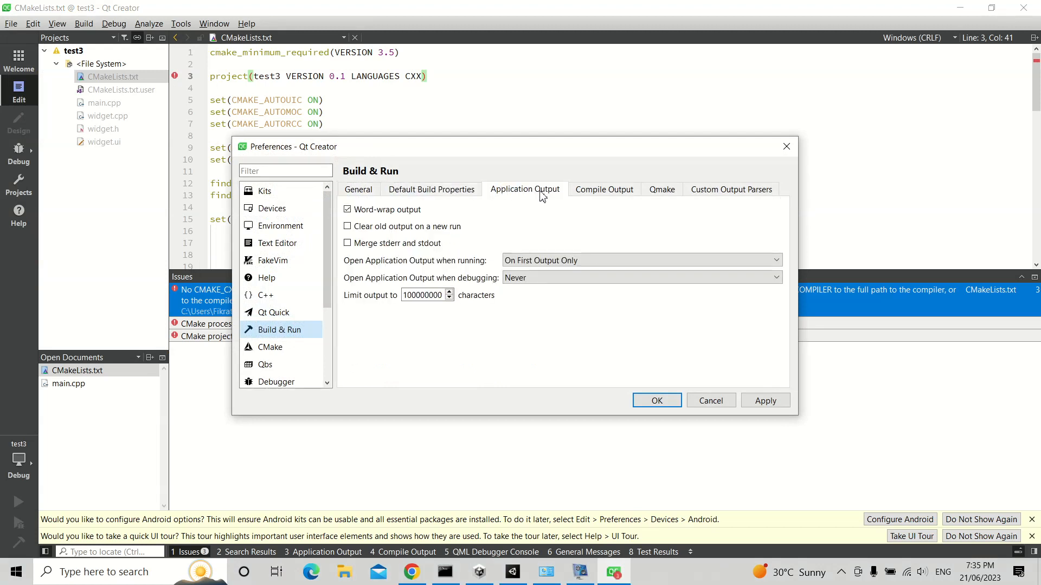
pyautogui.click(593, 191)
pyautogui.click(300, 210)
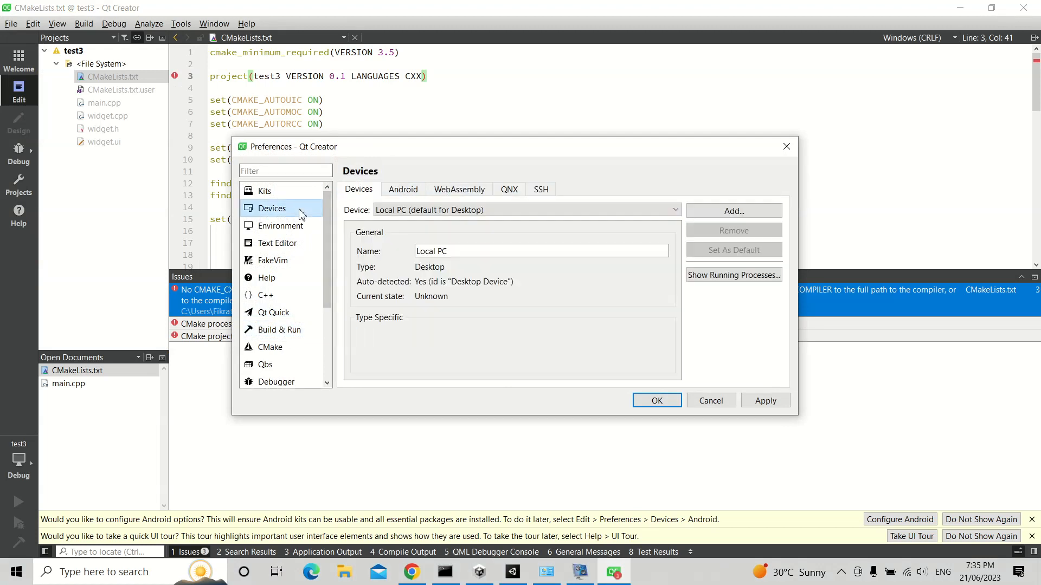
pyautogui.click(427, 193)
pyautogui.click(460, 194)
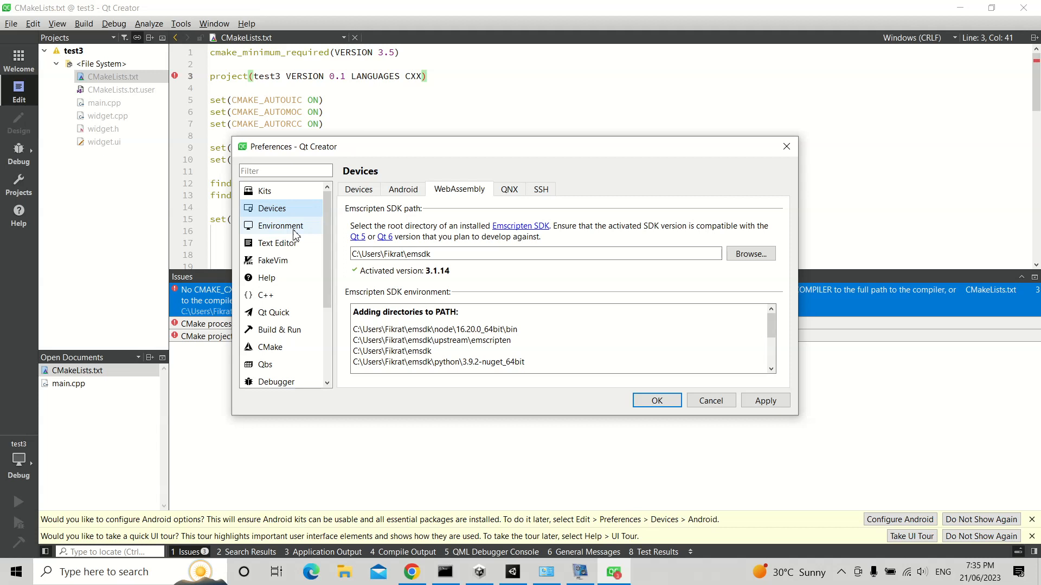
# Step: Enable auto format on file save in the CMake formatter preferences and apply the change
pyautogui.scroll(-2, 296, 304)
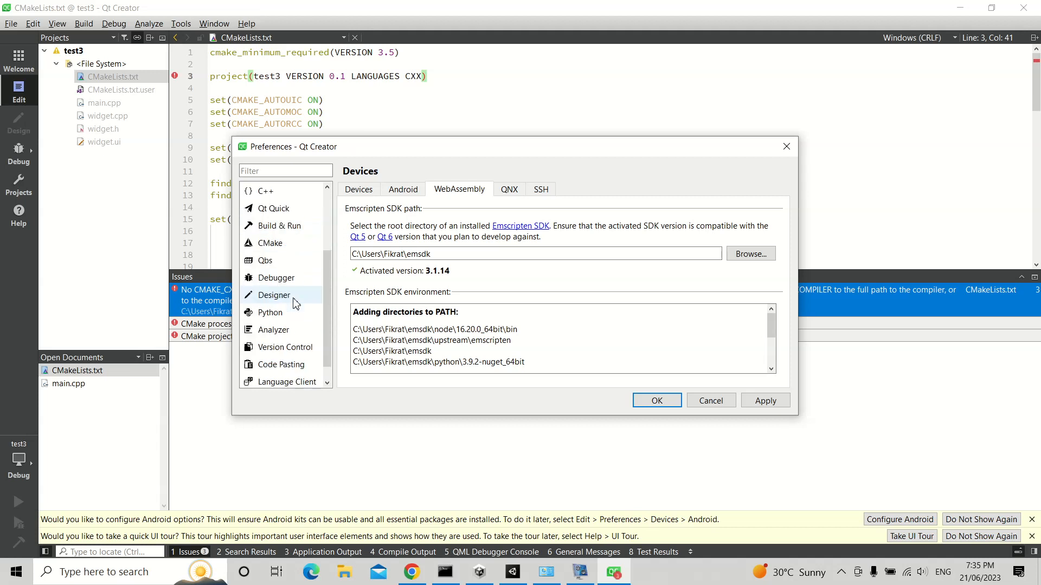
pyautogui.click(288, 244)
pyautogui.click(411, 190)
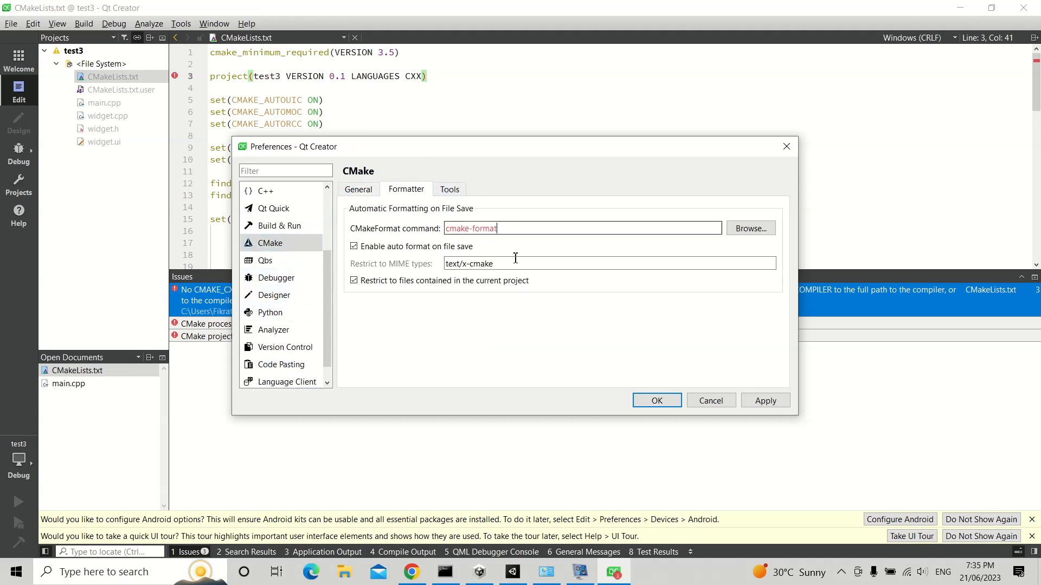
pyautogui.click(402, 248)
pyautogui.click(407, 248)
pyautogui.click(766, 401)
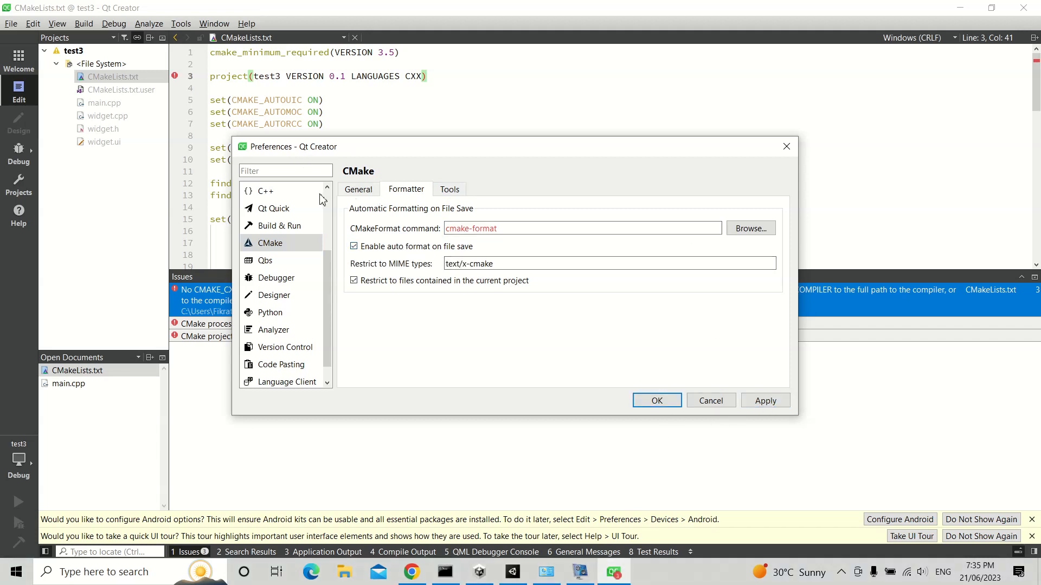
pyautogui.click(657, 403)
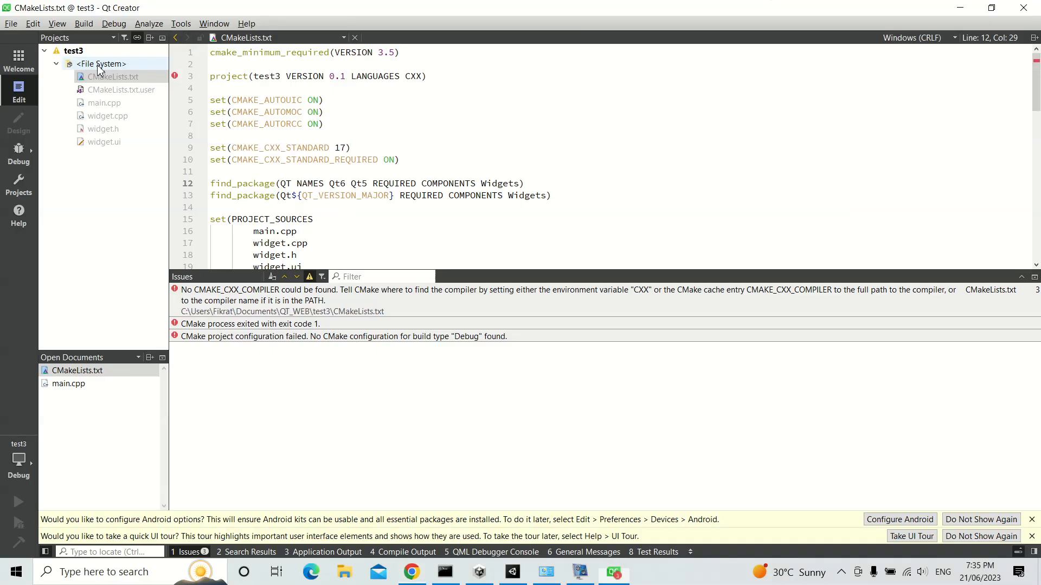
# Step: Switch the active kit of the test3 project to Desktop Qt 6.4.3 MinGW 64-bit with the Debug build
pyautogui.click(76, 50)
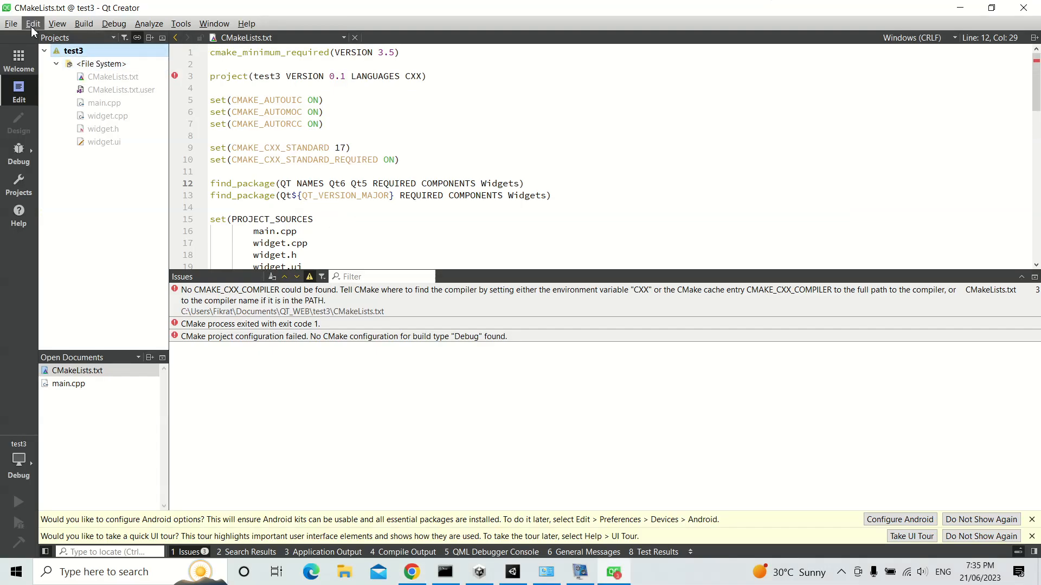
pyautogui.click(25, 465)
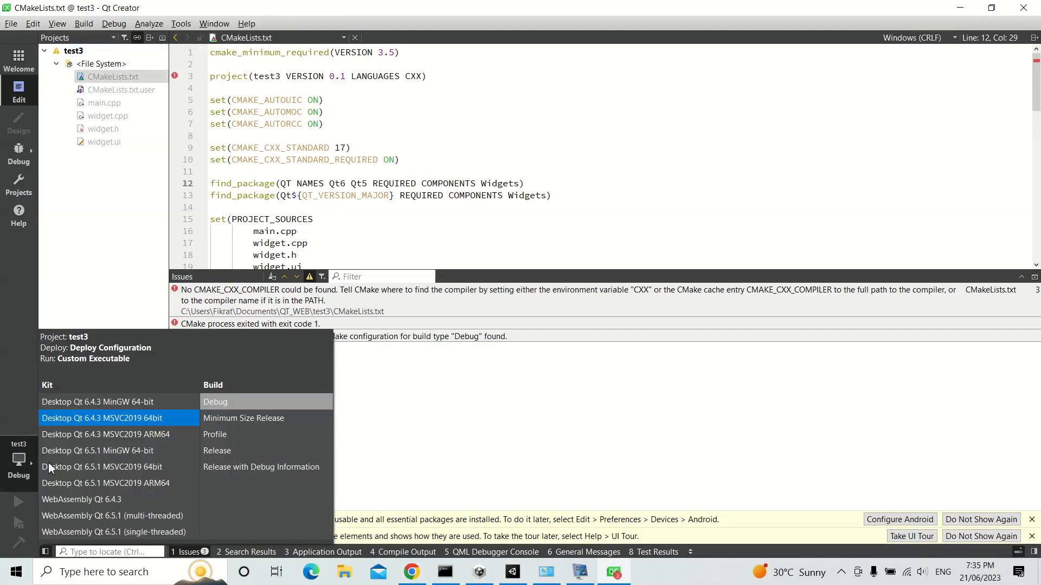
pyautogui.click(135, 402)
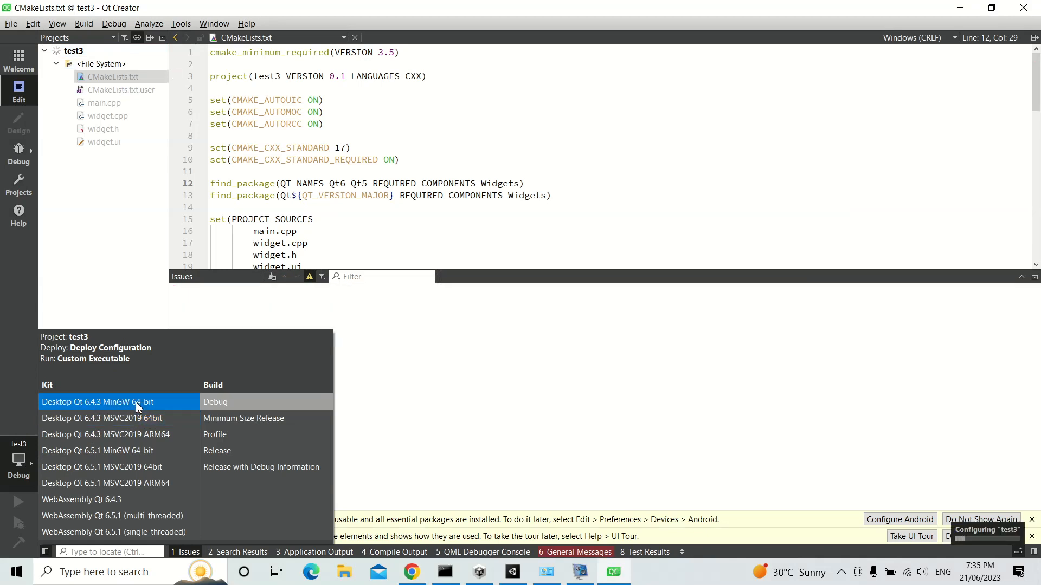
pyautogui.moveTo(136, 402)
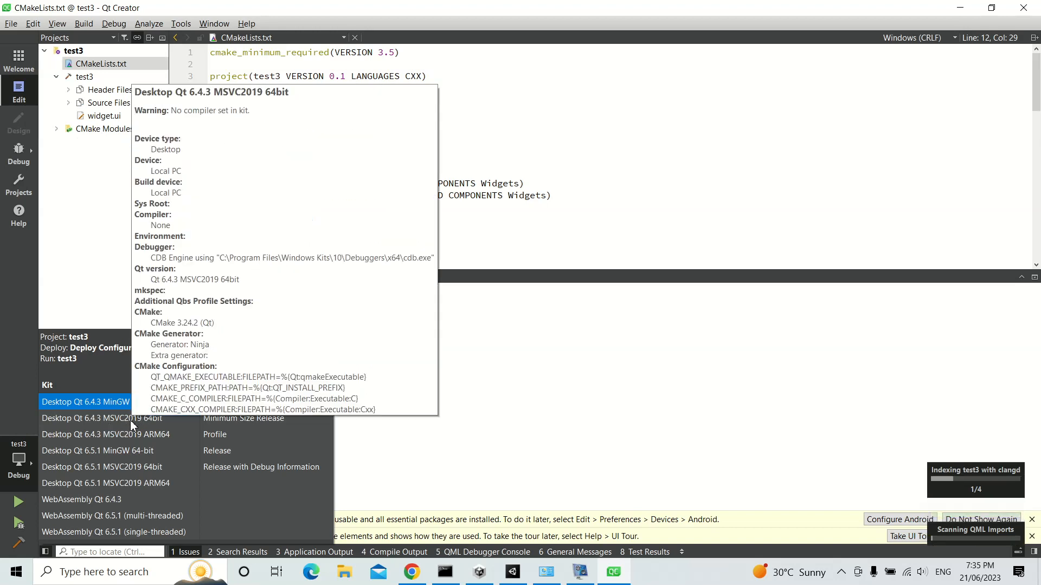
pyautogui.moveTo(94, 425)
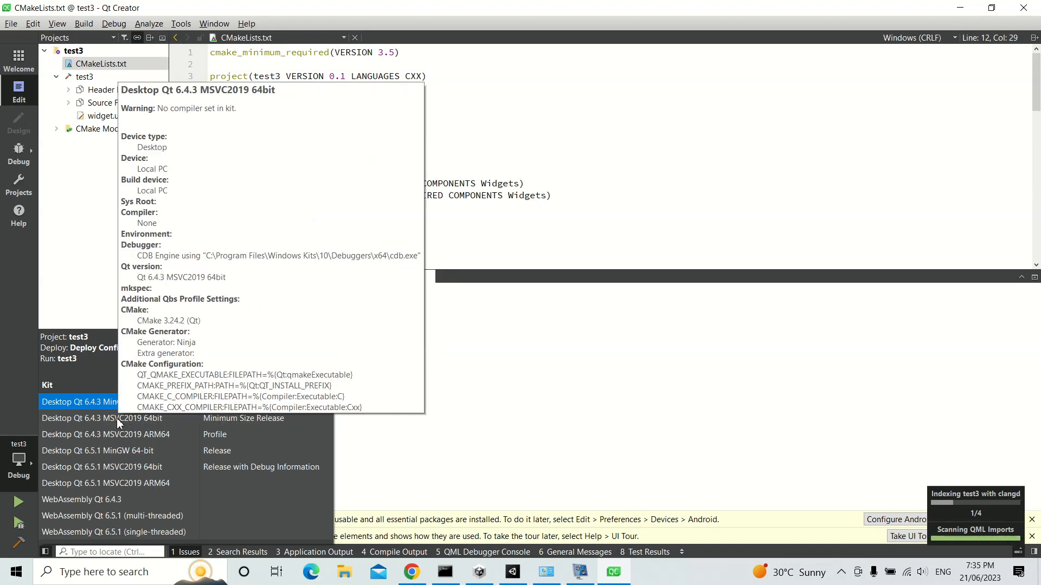
pyautogui.click(376, 447)
# Step: Build and run the test3 project, and close its Widget window
pyautogui.click(85, 57)
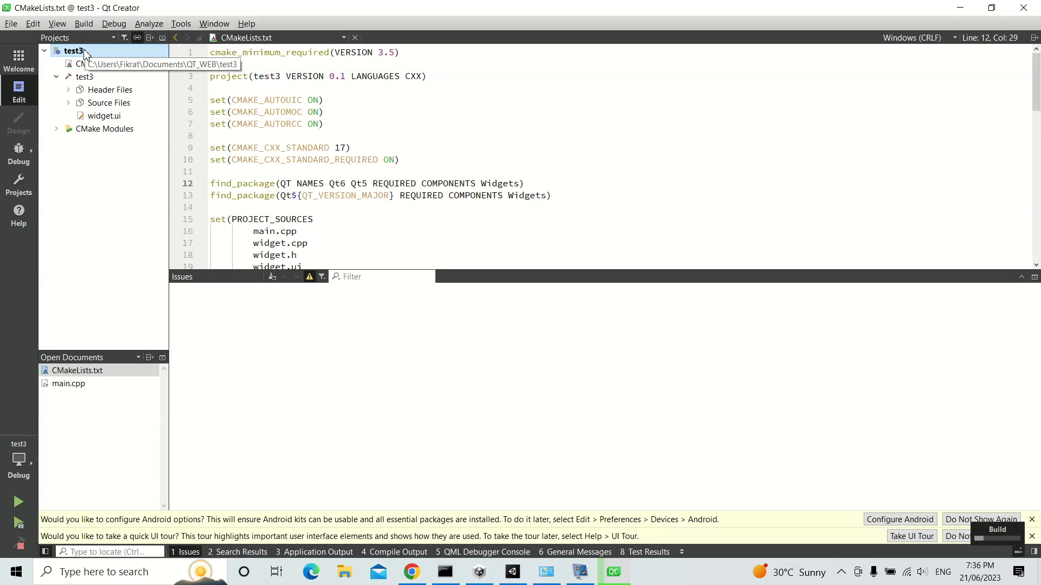
pyautogui.rightClick(85, 53)
pyautogui.click(103, 98)
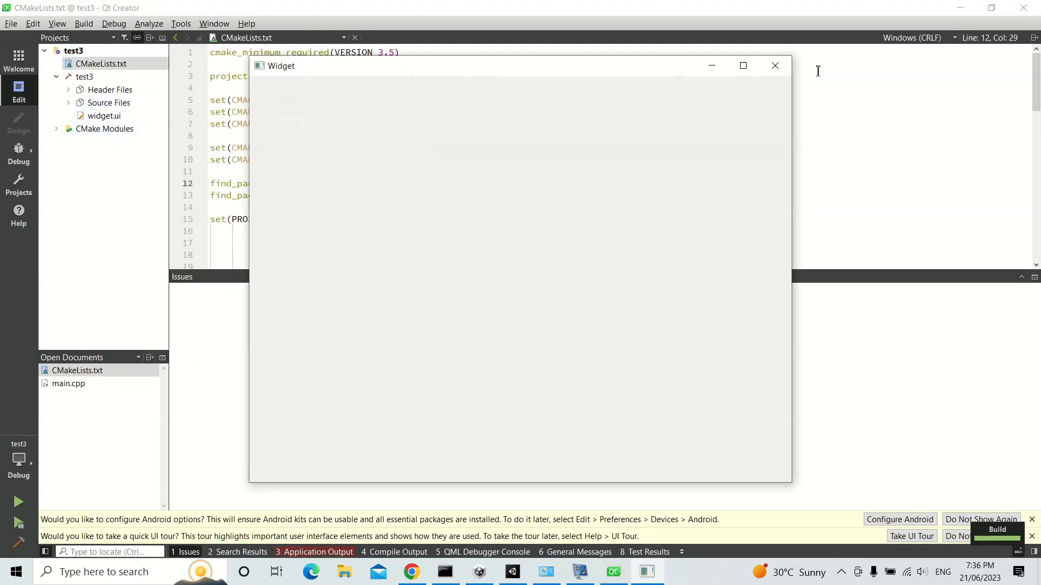
pyautogui.click(775, 66)
# Step: Open the WebAssembly device preferences and check the Emscripten SDK path and its activated version
pyautogui.click(40, 25)
pyautogui.click(34, 24)
pyautogui.click(32, 24)
pyautogui.click(61, 250)
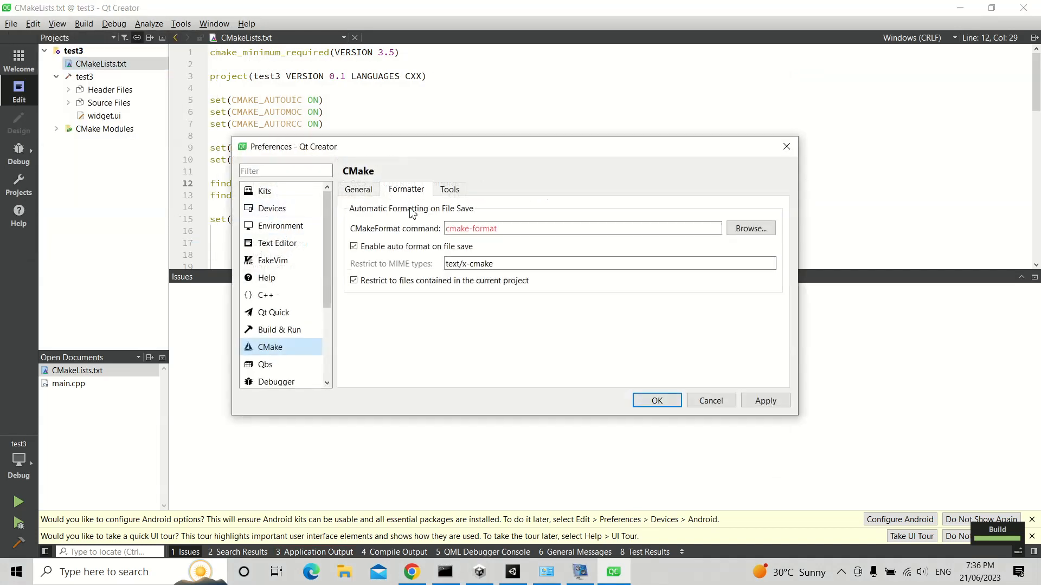
pyautogui.click(302, 210)
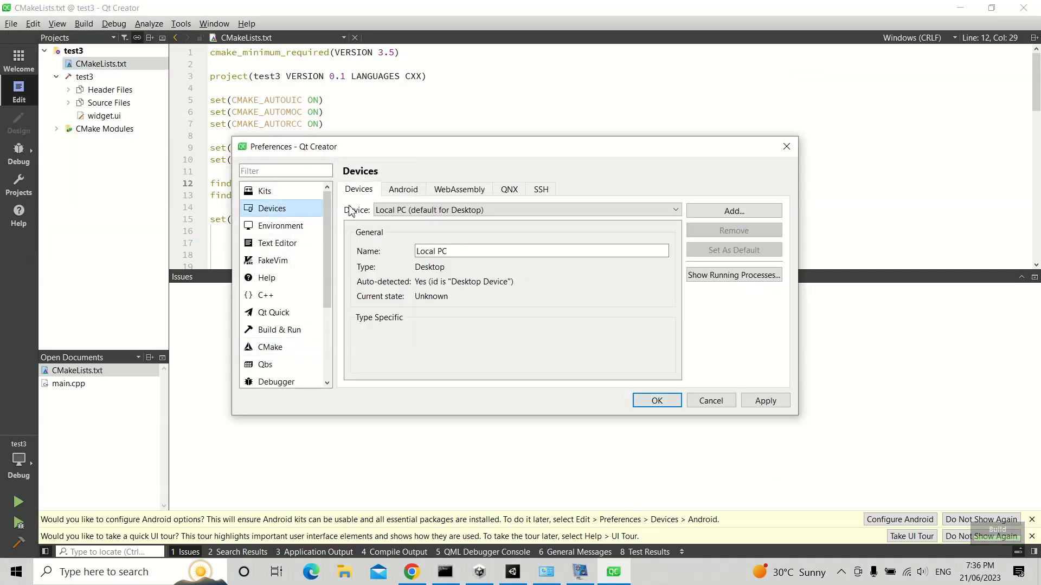
pyautogui.click(452, 193)
pyautogui.moveTo(431, 253); pyautogui.dragTo(351, 251)
pyautogui.click(406, 274)
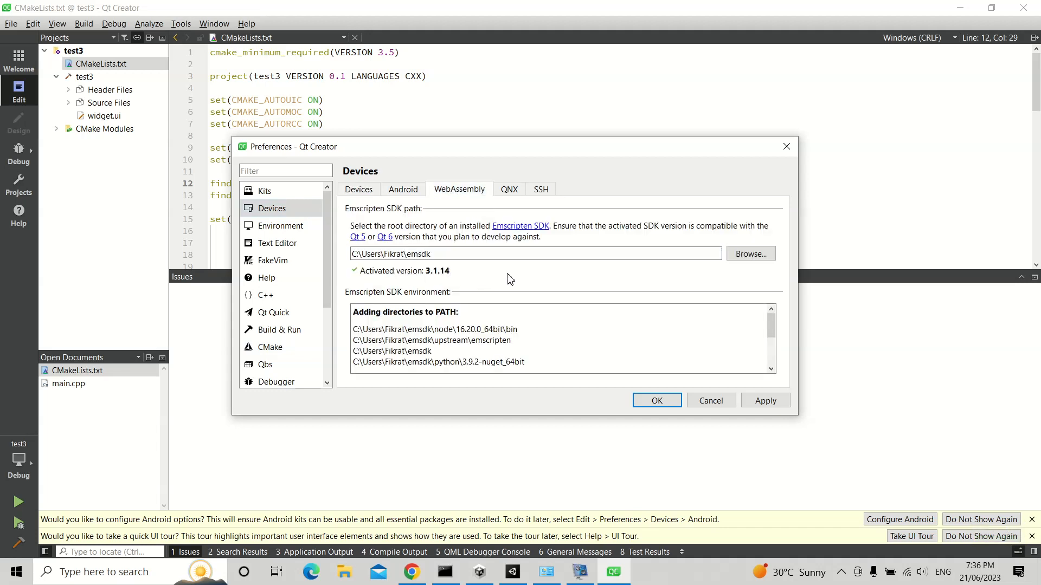
# Step: Browse for the Emscripten SDK root directory and open the emsdk folder inside the user's home folder
pyautogui.click(750, 254)
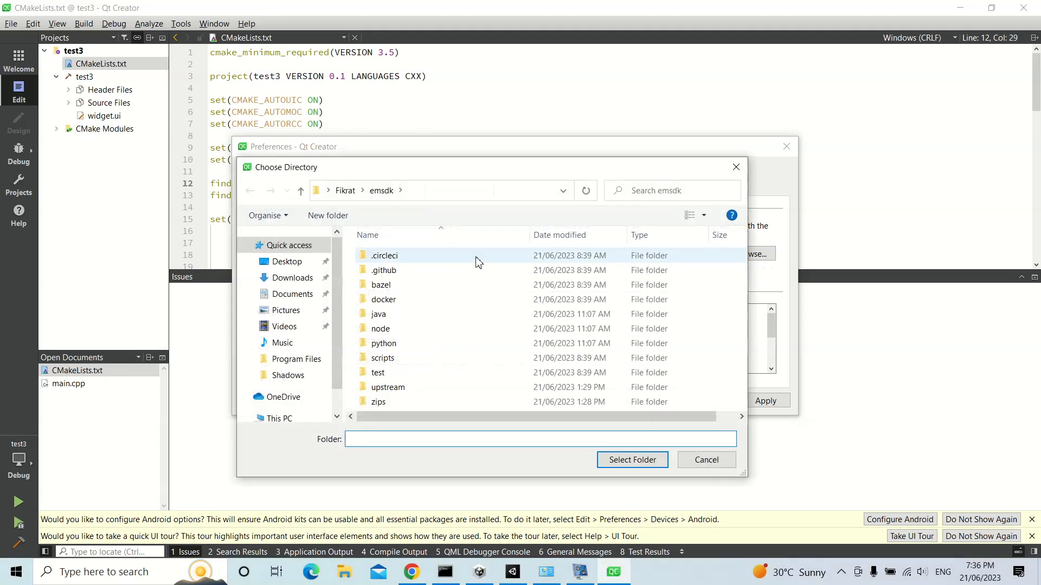
pyautogui.click(346, 191)
pyautogui.click(382, 317)
pyautogui.doubleClick(382, 320)
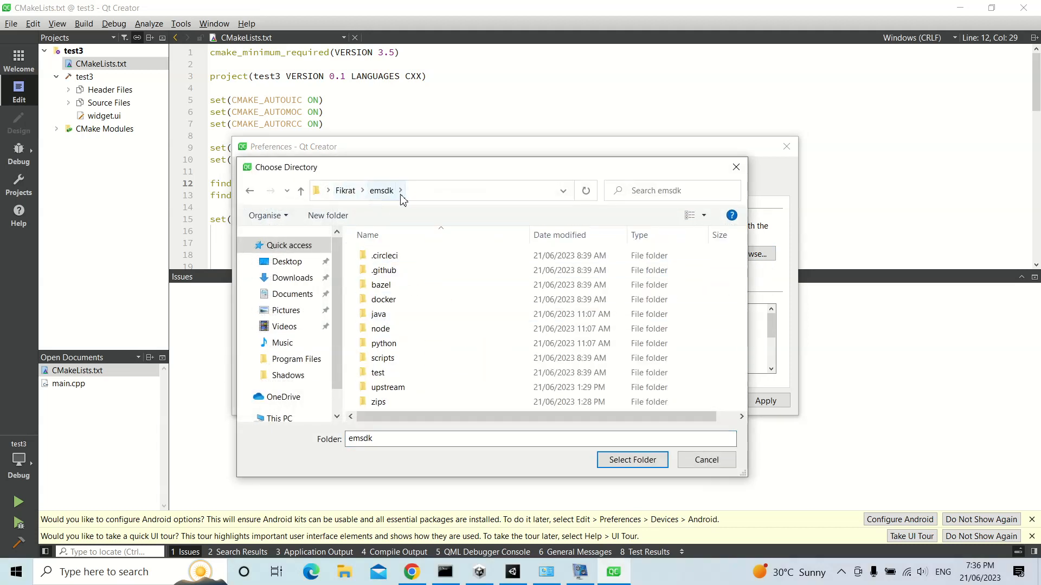
# Step: Switch to Chrome and open the Introducing Emscripten documentation page in a new tab
pyautogui.hotkey('alt', 'Tab')
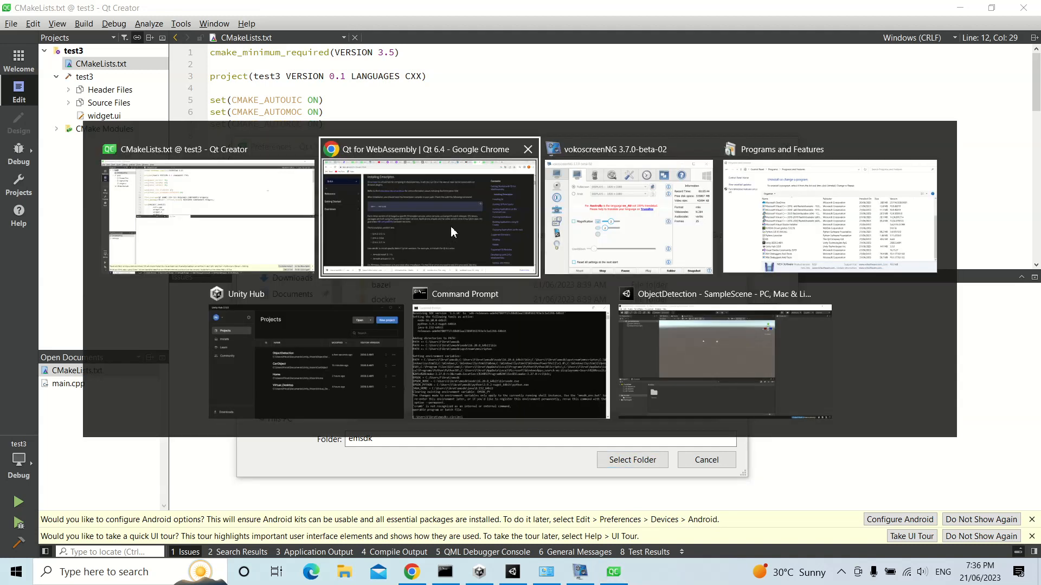
pyautogui.click(828, 5)
pyautogui.click(873, 11)
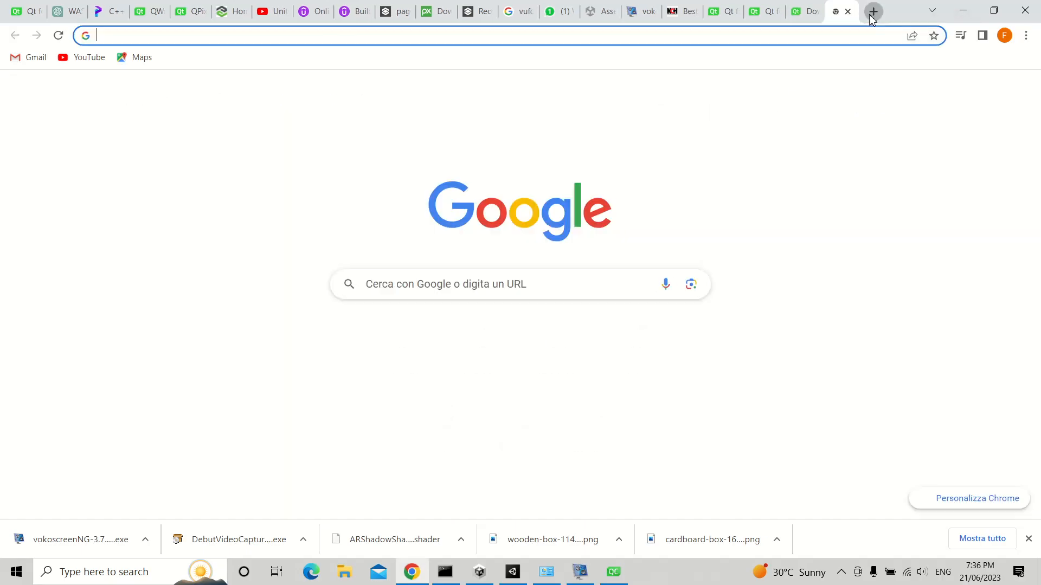
pyautogui.write('g')
pyautogui.press('BackSpace')
pyautogui.write('em')
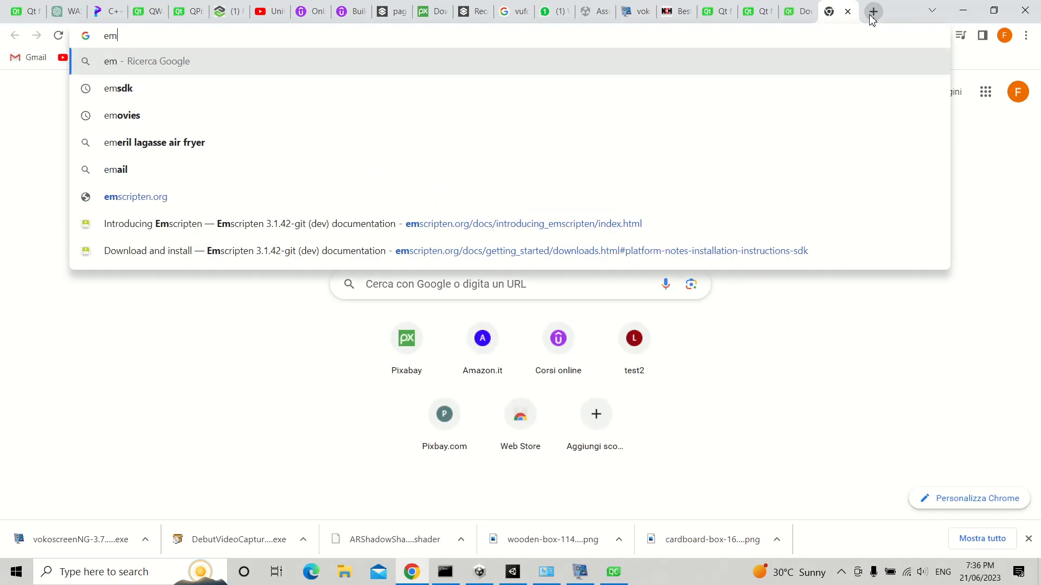
pyautogui.press('Down')
pyautogui.press('Down')
pyautogui.press('Down')
pyautogui.press('Down')
pyautogui.press('Down')
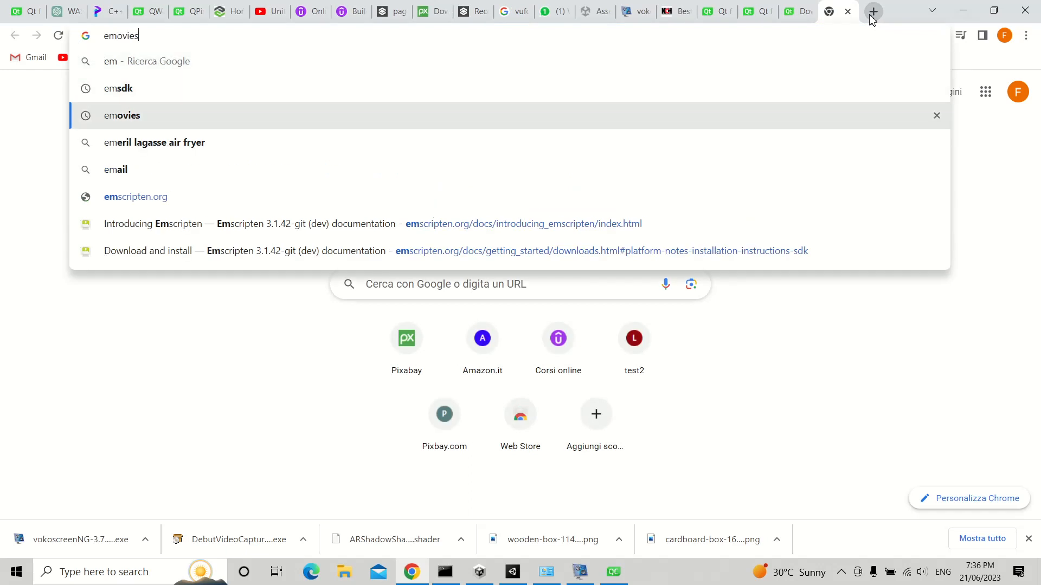
pyautogui.press('Down')
pyautogui.press('Return')
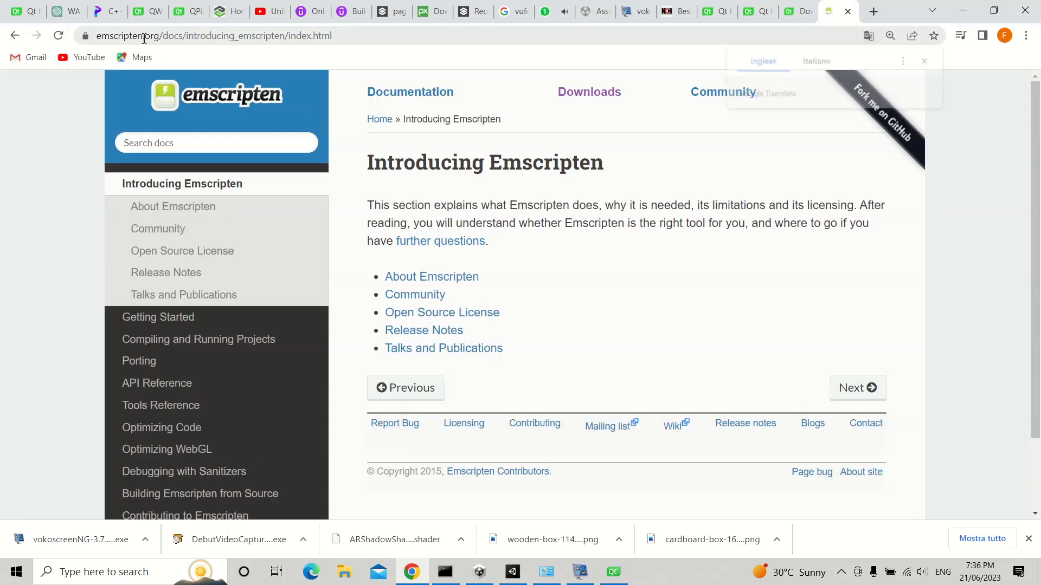
# Step: Open the Download and install page from the Getting Started section of the Emscripten documentation
pyautogui.doubleClick(144, 36)
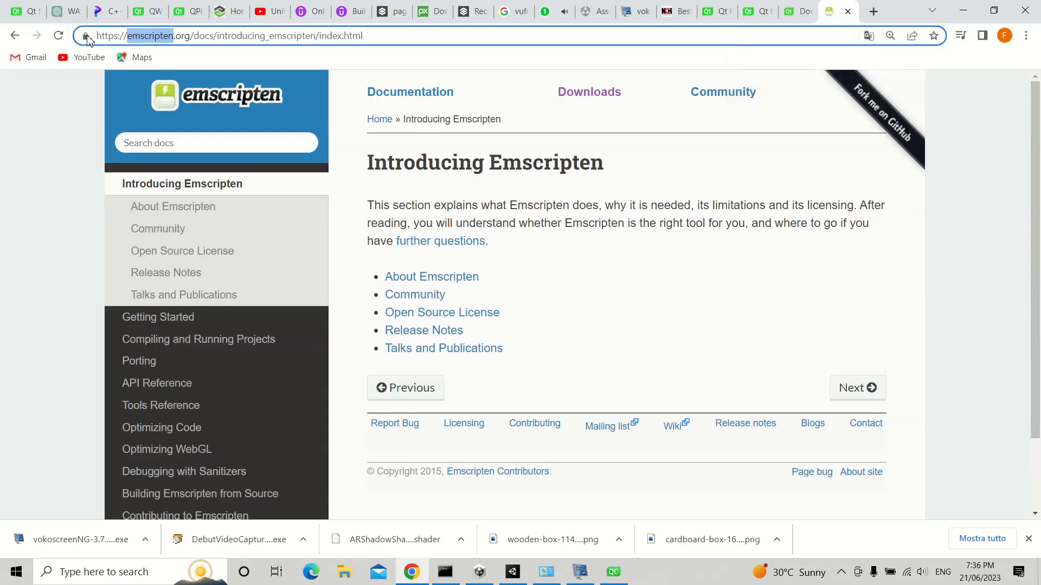
pyautogui.click(384, 38)
pyautogui.moveTo(486, 159); pyautogui.dragTo(657, 160)
pyautogui.click(677, 161)
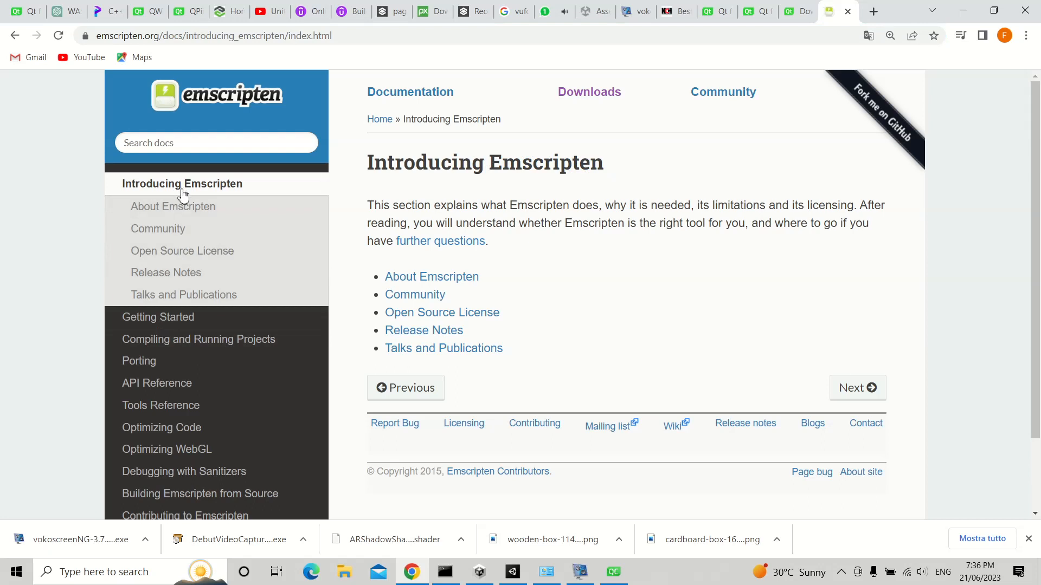
pyautogui.click(196, 320)
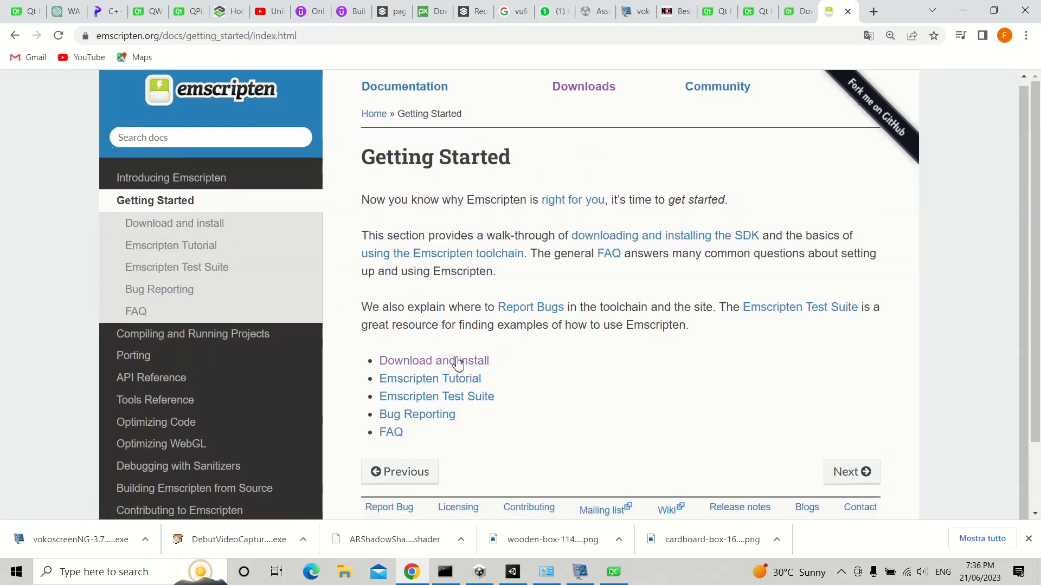
pyautogui.click(444, 367)
# Step: Examine the emsdk download, install, activate and environment commands on the Download and install page
pyautogui.scroll(-5, 439, 262)
pyautogui.moveTo(400, 251); pyautogui.dragTo(571, 251)
pyautogui.click(571, 251)
pyautogui.moveTo(435, 292); pyautogui.dragTo(467, 292)
pyautogui.scroll(-5, 468, 292)
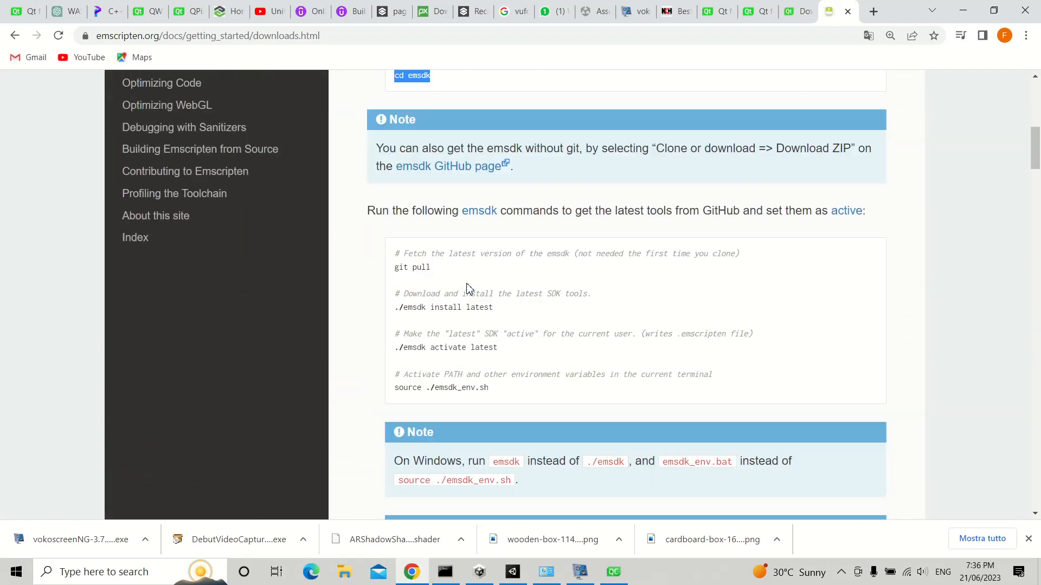
pyautogui.moveTo(394, 212); pyautogui.dragTo(525, 341)
pyautogui.click(449, 212)
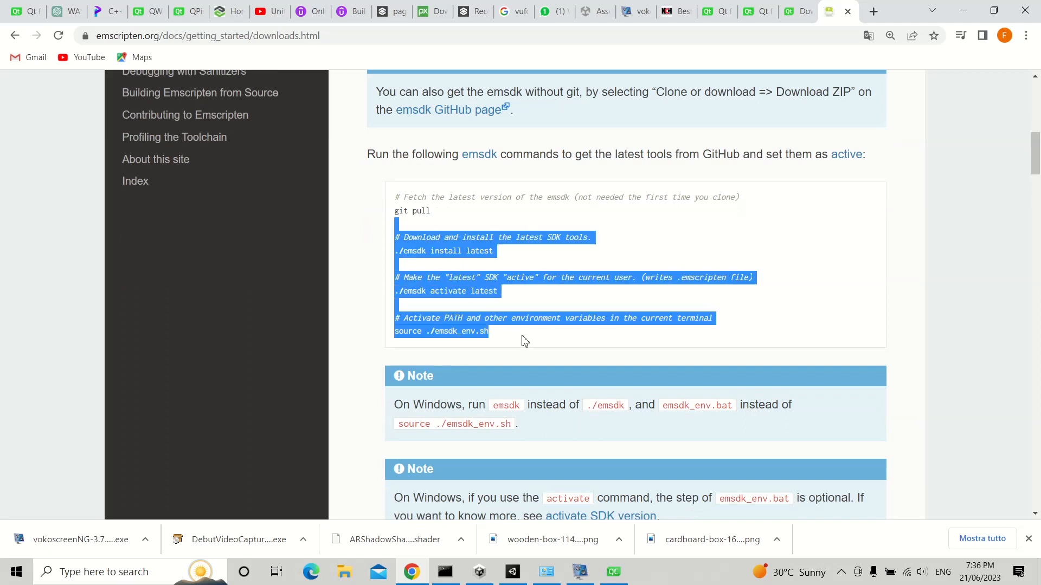
pyautogui.click(671, 174)
# Step: Review the required Emscripten versions and emsdk commands on the Qt 6.4 Qt for WebAssembly page
pyautogui.click(787, 5)
pyautogui.click(761, 4)
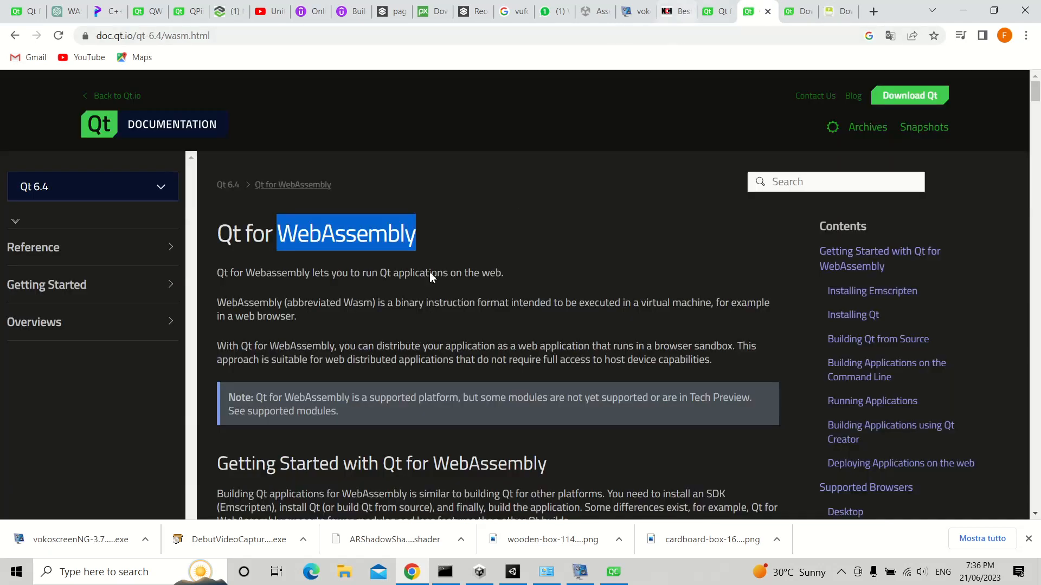
pyautogui.scroll(-10, 429, 276)
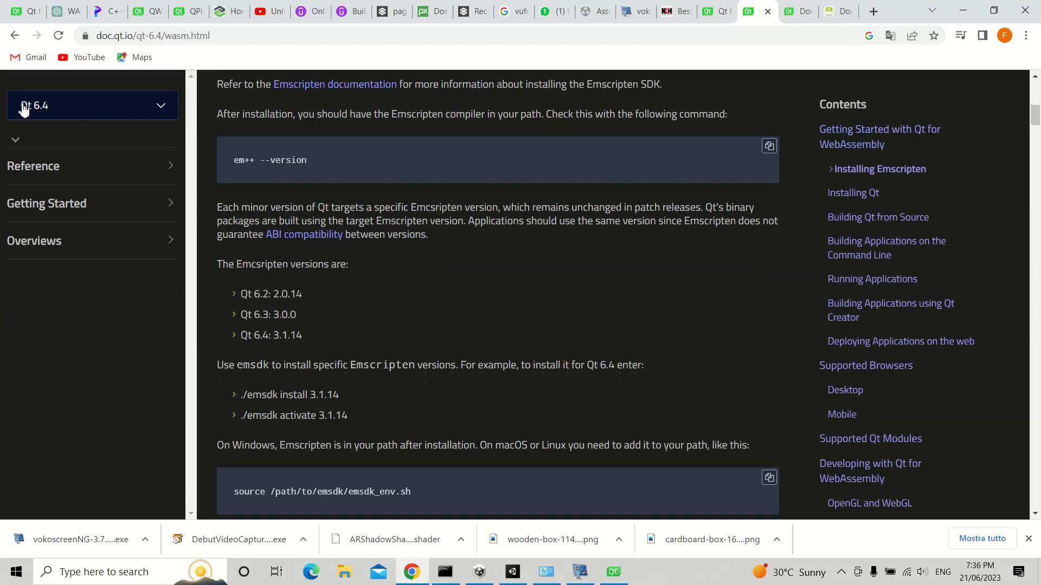
# Step: Return to Qt Creator and choose the emsdk folder as the Emscripten SDK path
pyautogui.click(830, 5)
pyautogui.click(614, 572)
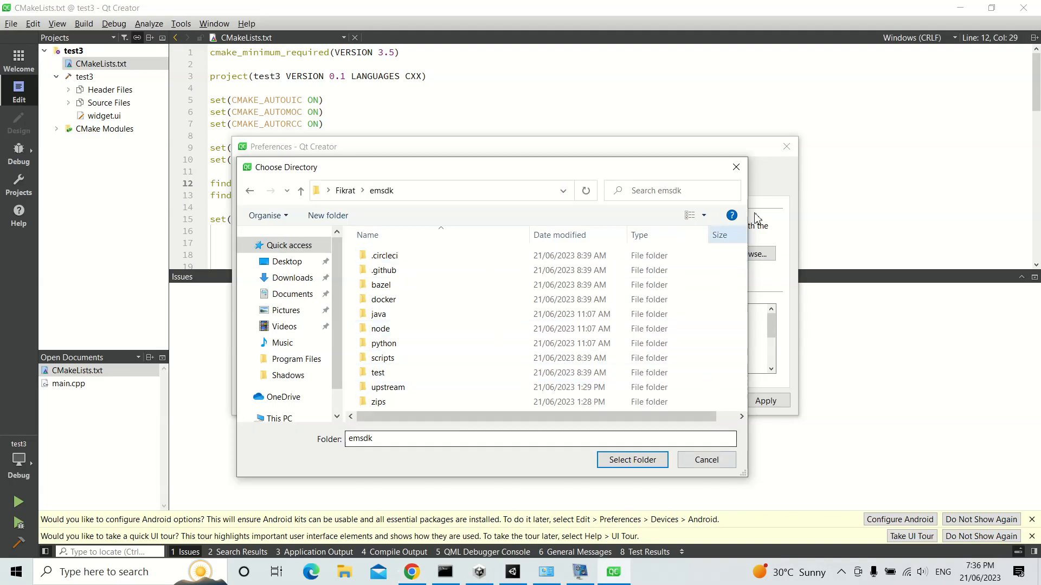
pyautogui.click(636, 462)
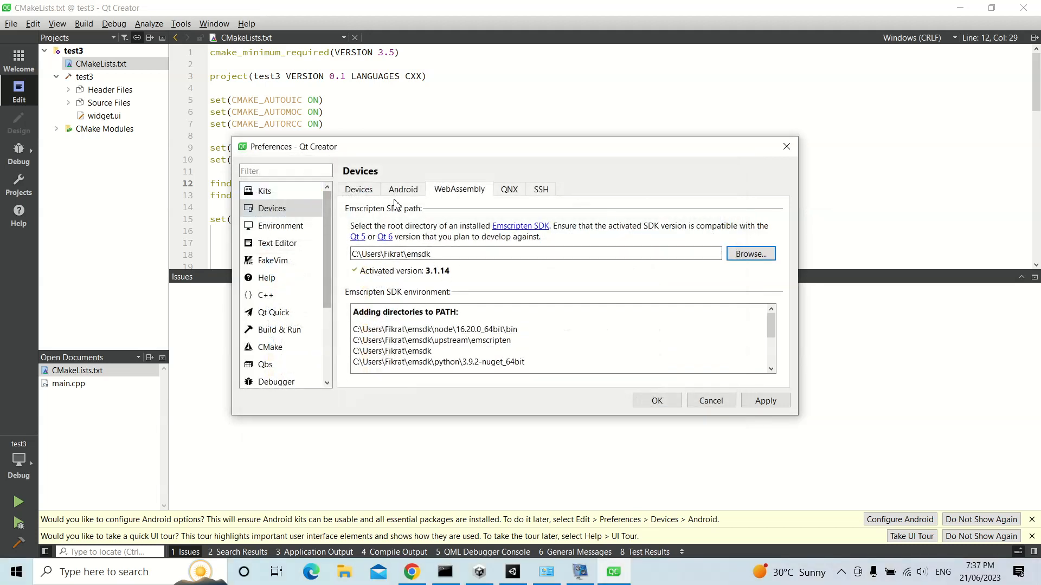
# Step: Review the Android device settings and the auto-detected desktop and WebAssembly kits, and accept the preferences
pyautogui.click(354, 193)
pyautogui.click(405, 193)
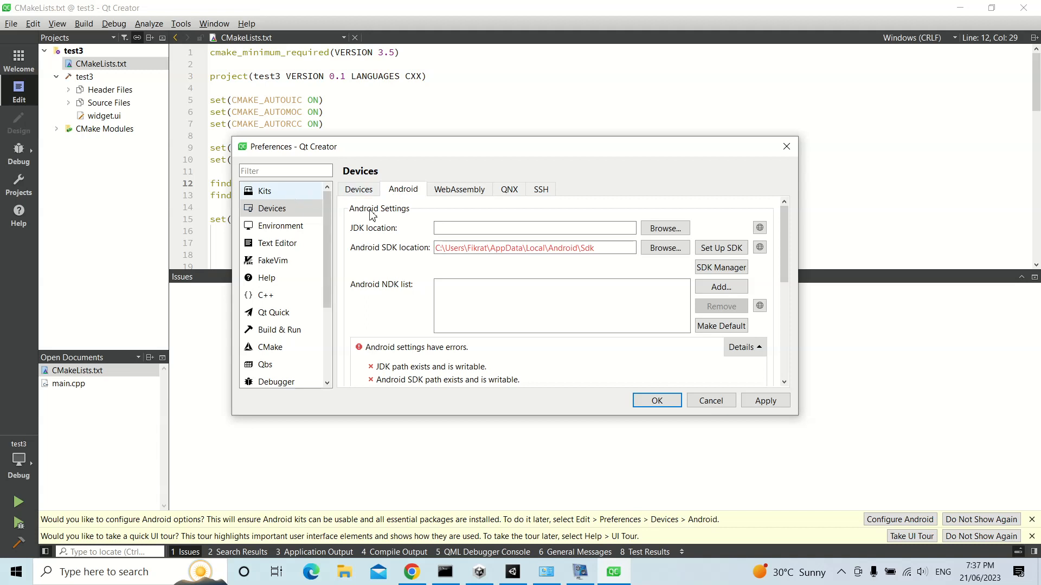
pyautogui.click(275, 193)
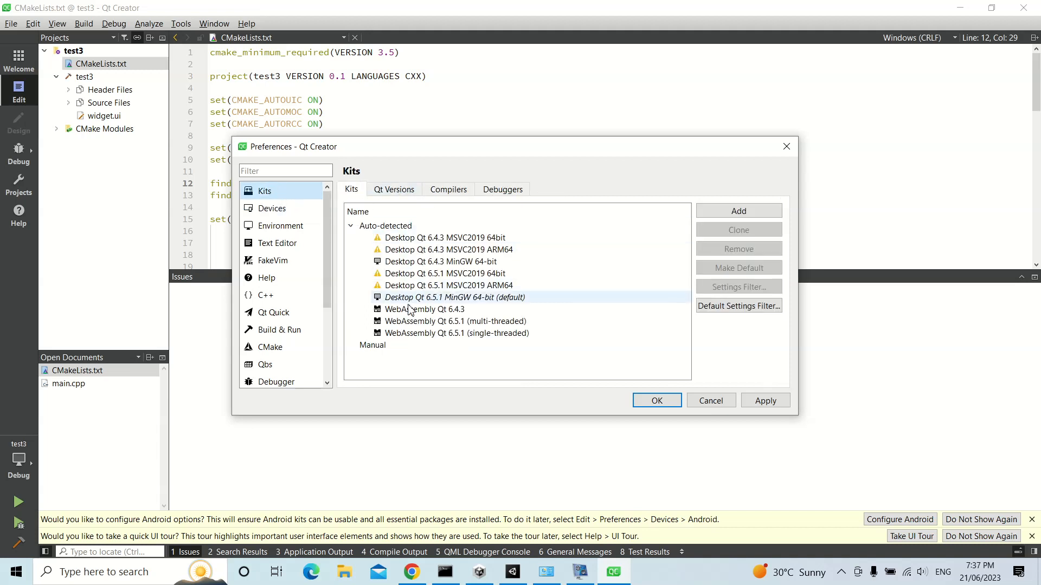
pyautogui.click(434, 321)
pyautogui.click(440, 297)
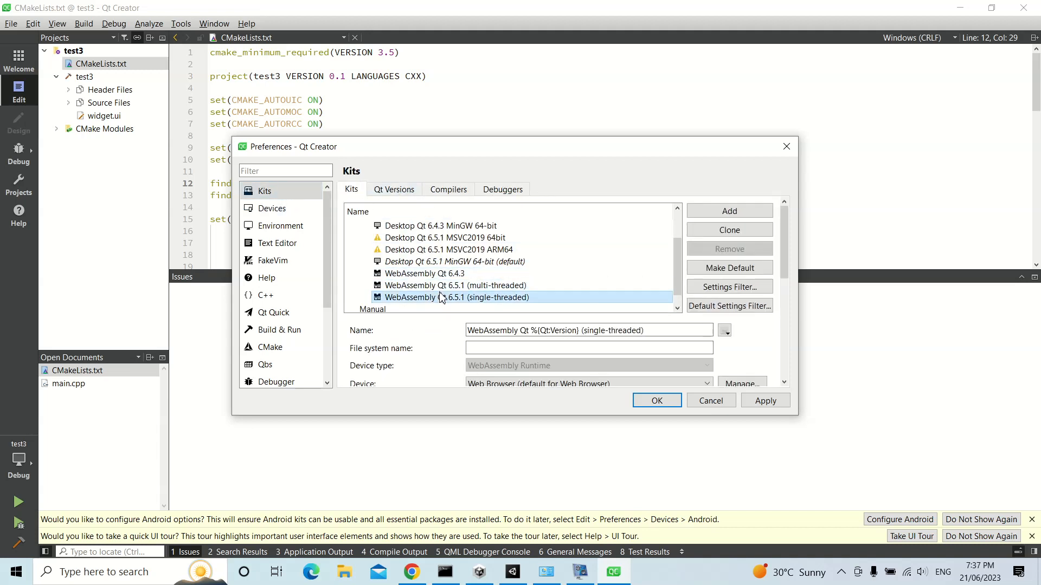
pyautogui.click(440, 278)
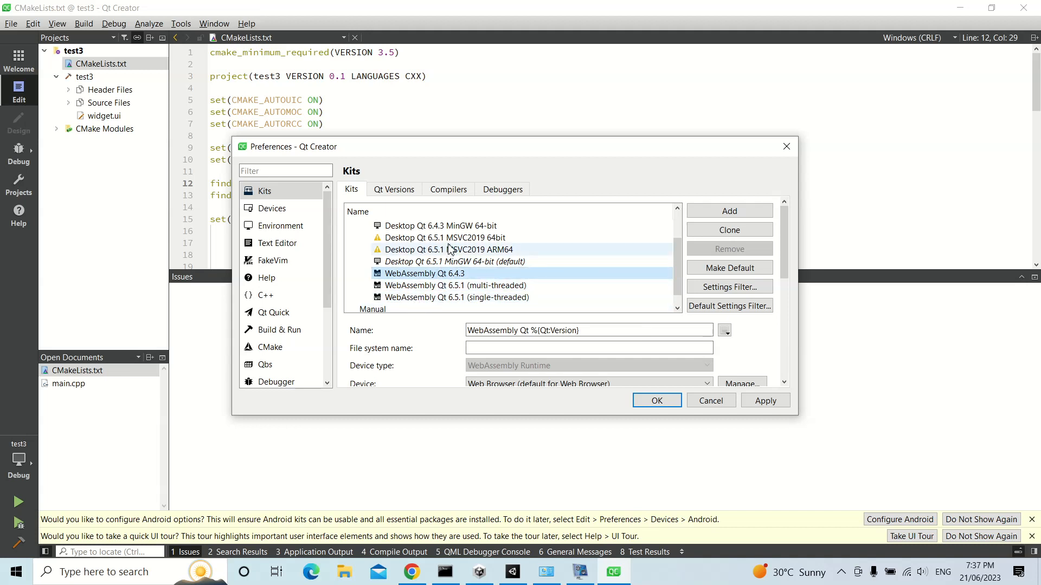
pyautogui.click(452, 239)
pyautogui.click(451, 251)
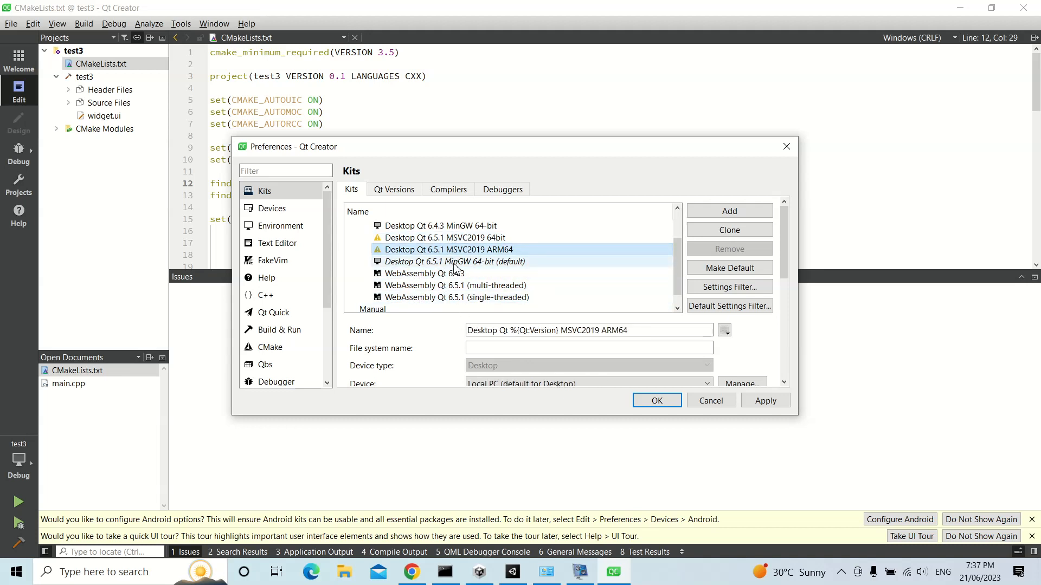
pyautogui.click(509, 262)
pyautogui.click(439, 226)
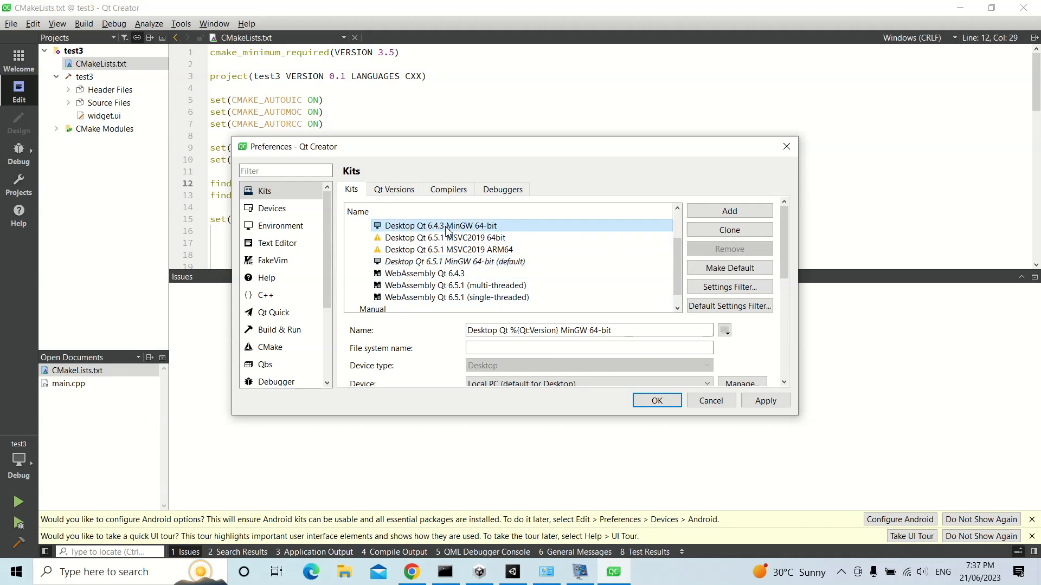
pyautogui.click(667, 400)
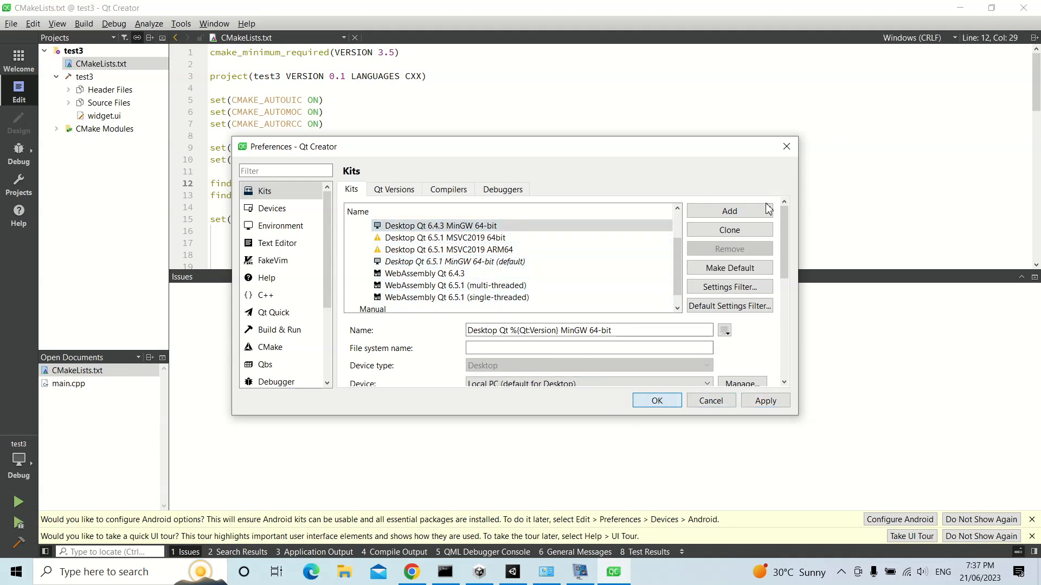
# Step: Switch the active kit of the test3 project to WebAssembly Qt 6.4.3
pyautogui.click(18, 460)
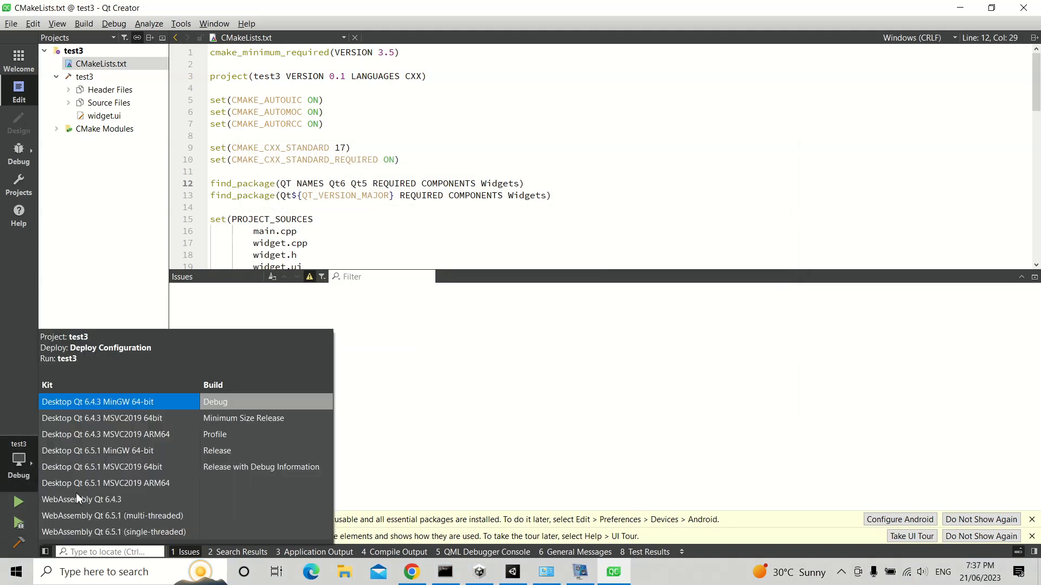
pyautogui.click(93, 499)
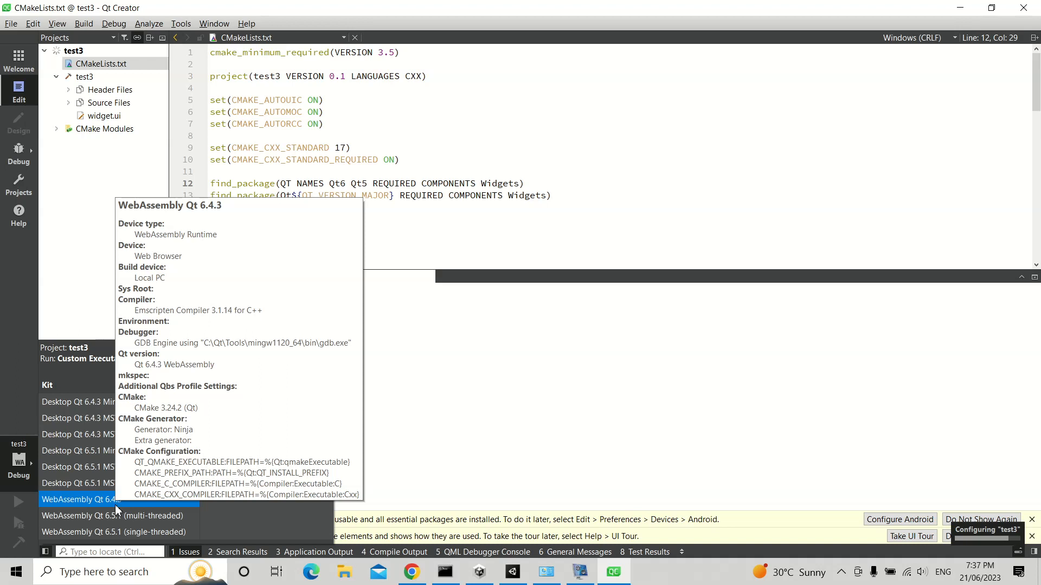
# Step: Build the test3 project with the WebAssembly Qt 6.4.3 debug kit and run it in the browser
pyautogui.click(309, 138)
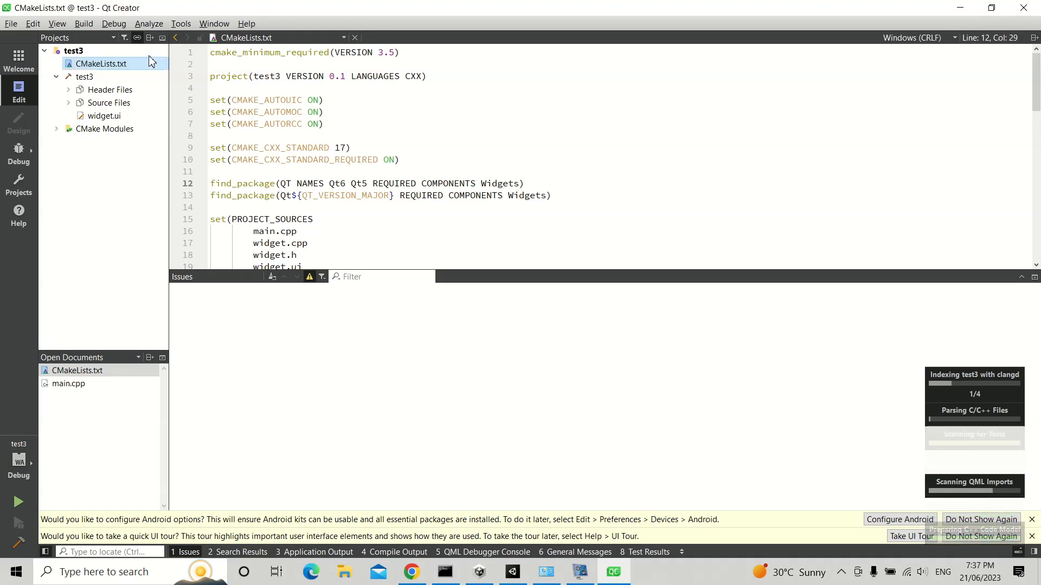
pyautogui.rightClick(131, 52)
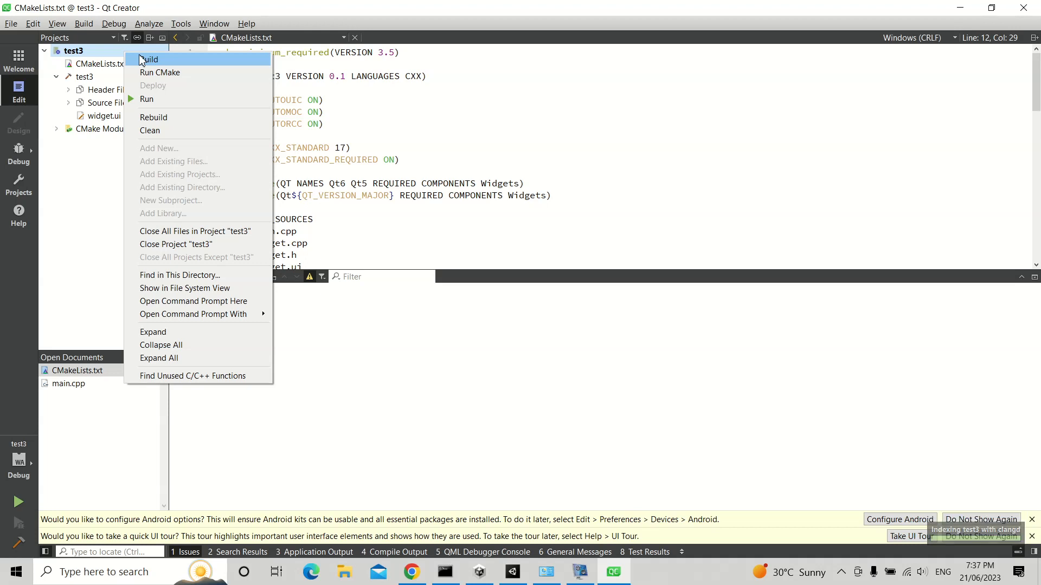
pyautogui.click(142, 60)
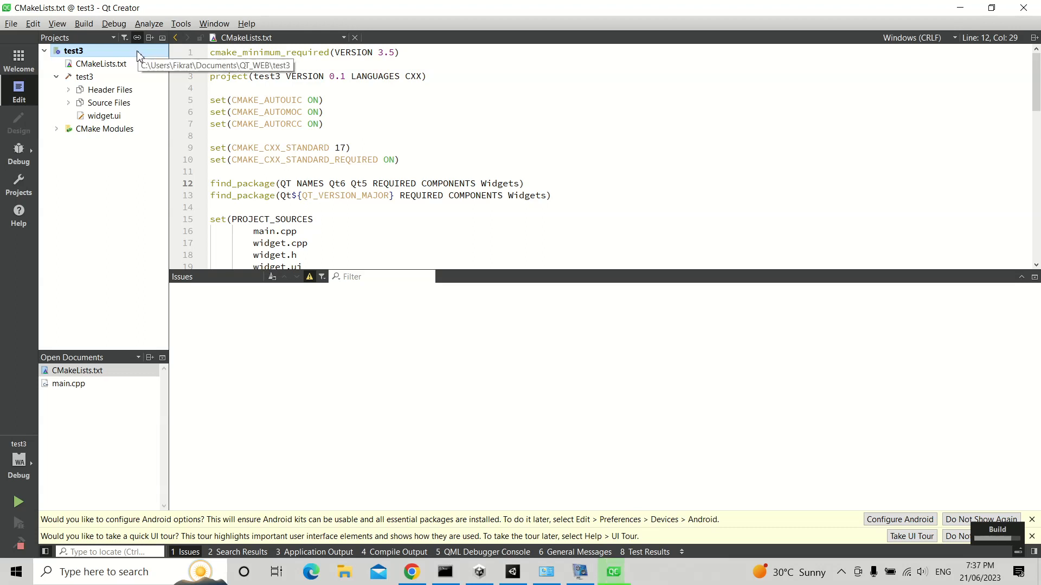
pyautogui.rightClick(139, 52)
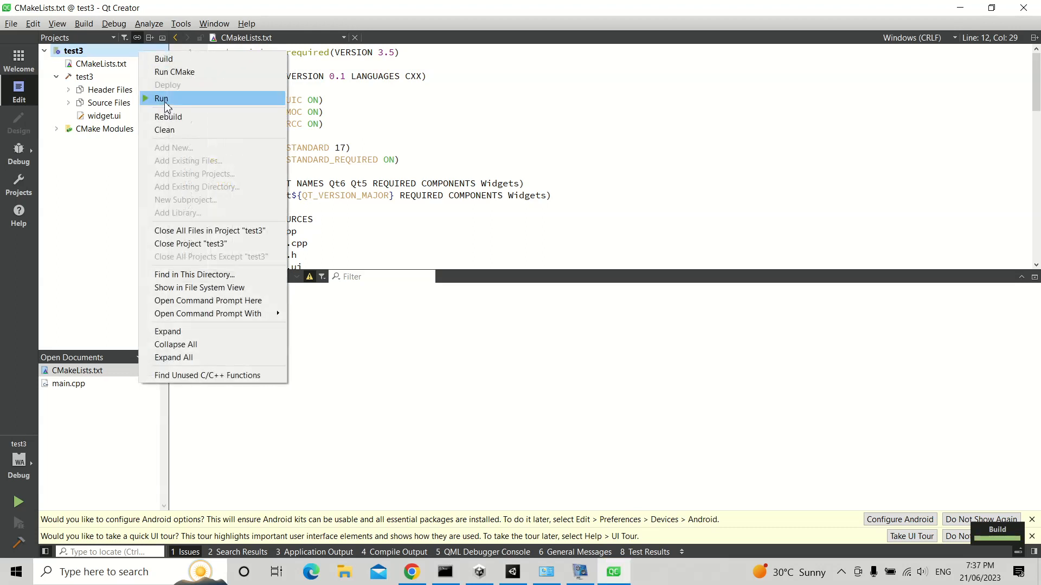
pyautogui.click(162, 103)
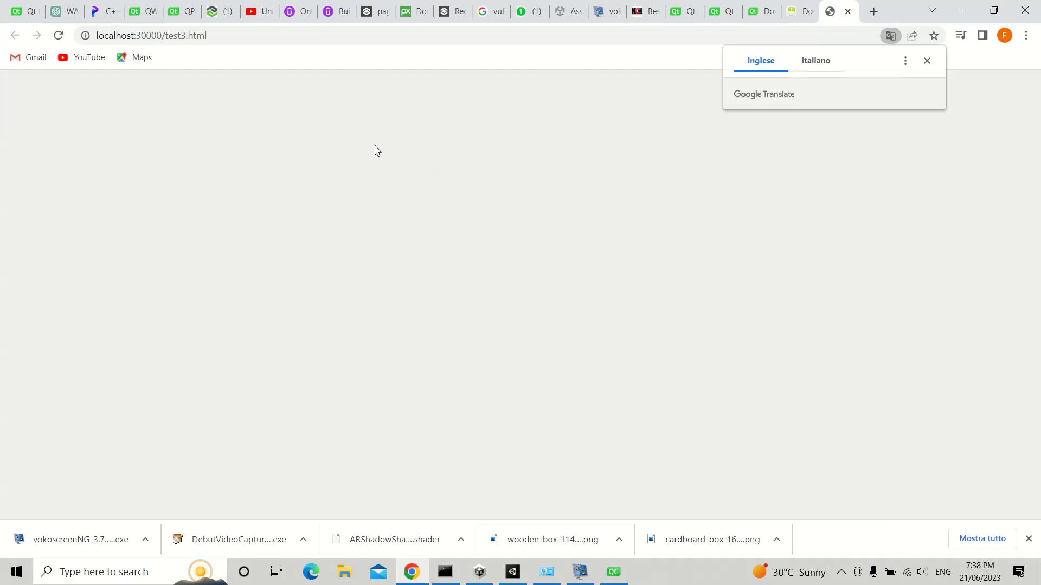
# Step: Close the test3.html browser page and, back in Qt Creator, expand the Header Files and Source Files folders of test3
pyautogui.click(847, 11)
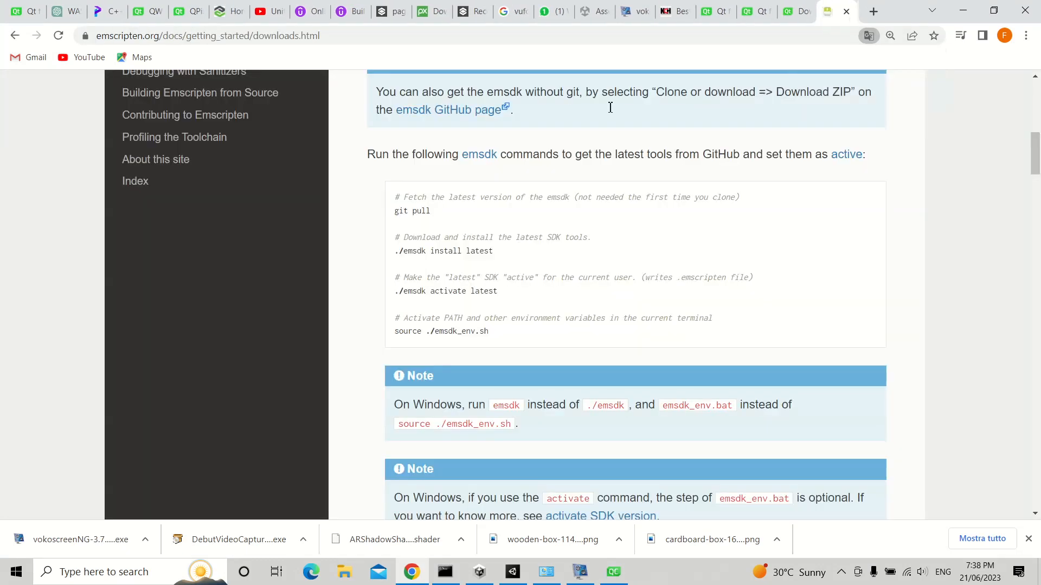
pyautogui.hotkey('alt', 'Tab')
pyautogui.click(89, 52)
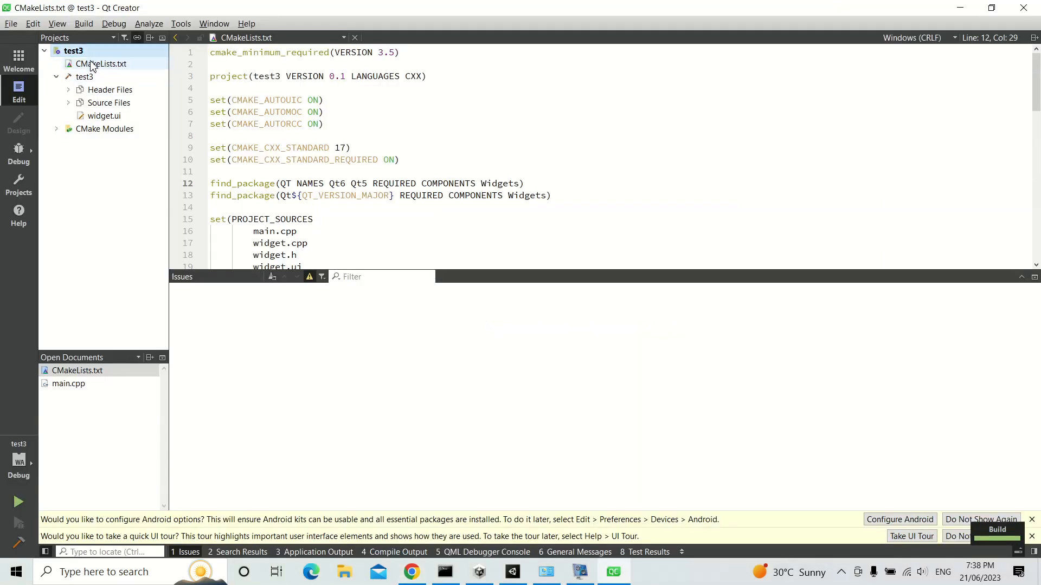
pyautogui.doubleClick(108, 90)
pyautogui.doubleClick(112, 118)
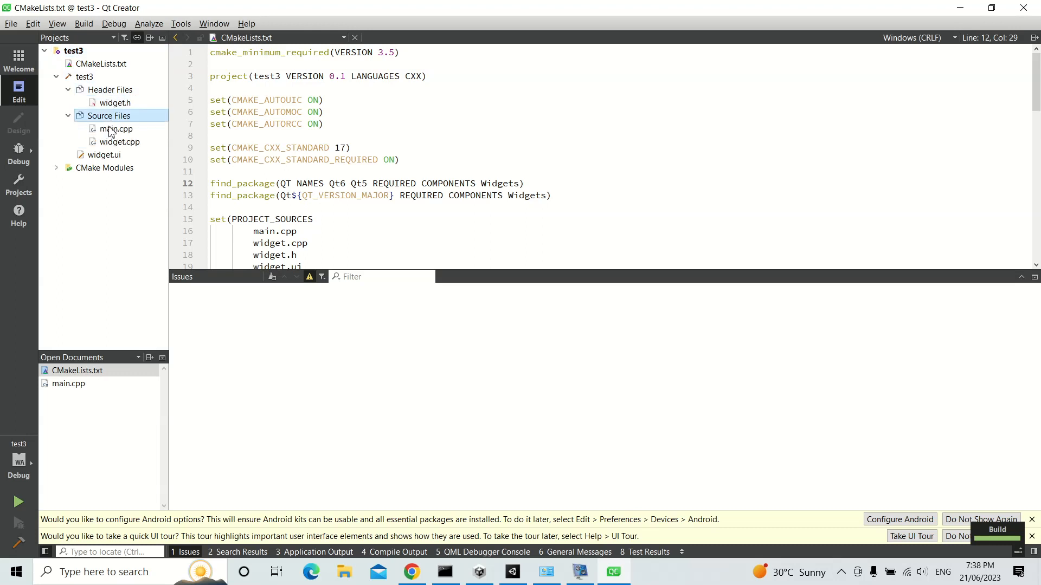
# Step: Review the compiler, Qt version and CMake details of the active WebAssembly Qt 6.4.3 kit, keeping the kit selection
pyautogui.click(19, 462)
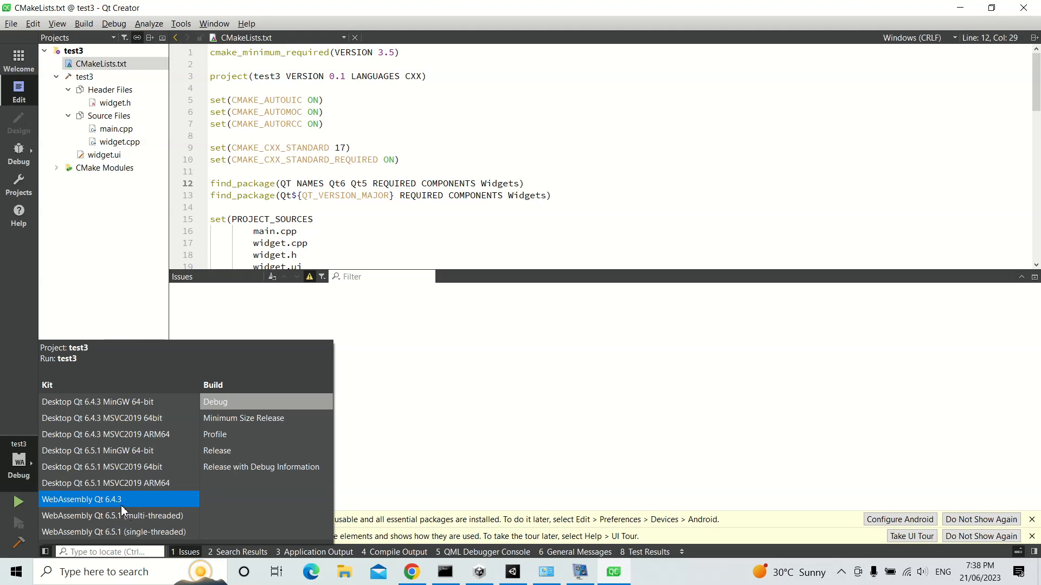
pyautogui.moveTo(121, 505)
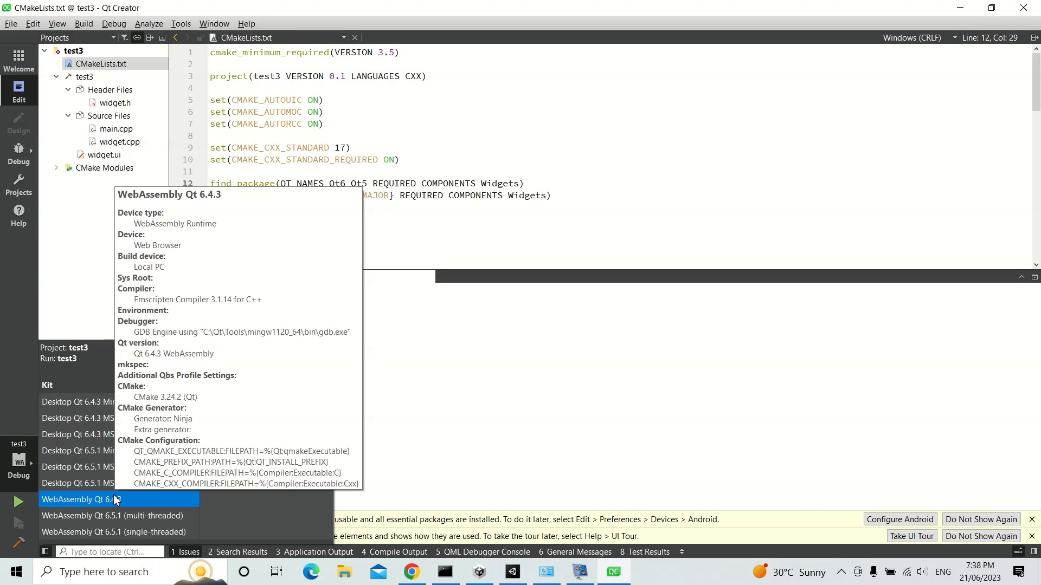
pyautogui.click(443, 90)
pyautogui.click(446, 124)
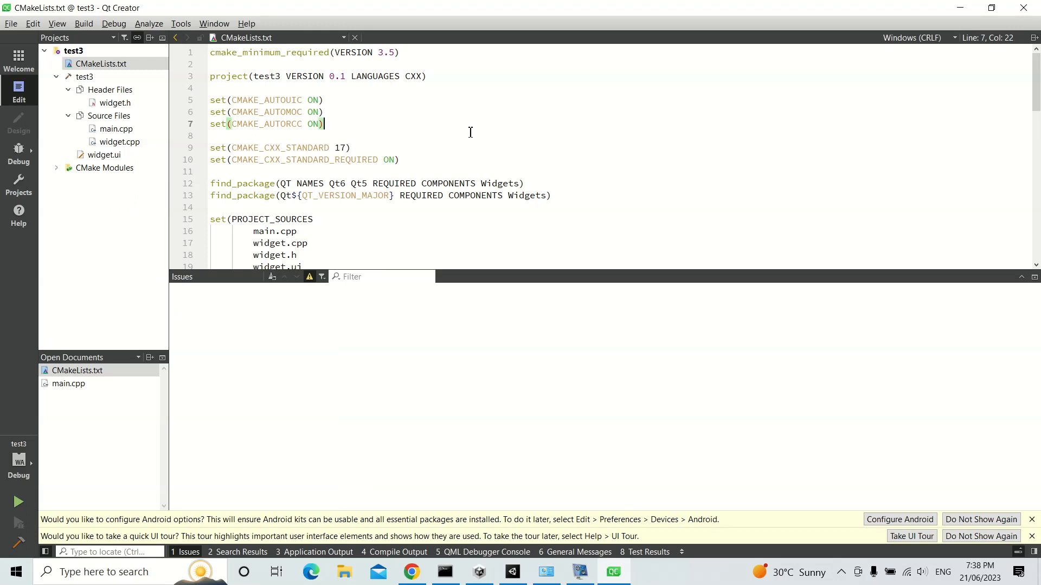
pyautogui.hotkey('ctrl', 'shift', 'F11')
pyautogui.hotkey('alt', 'Tab')
pyautogui.hotkey('alt', 'Tab')
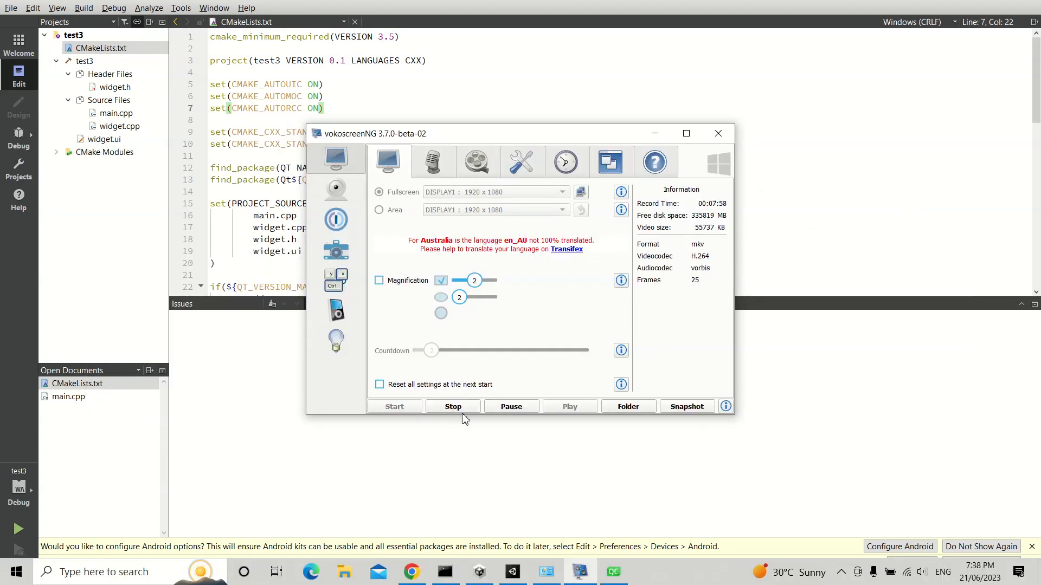